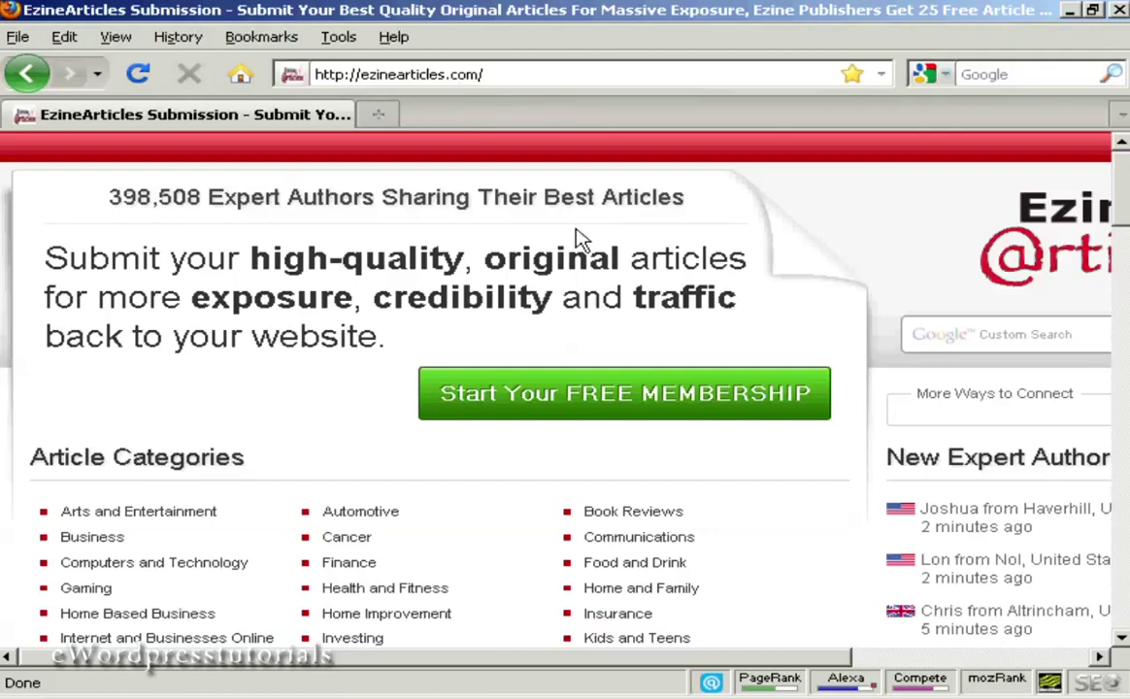
Start the free membership sign-up and fill in the email address and account password, repeating both in their verification fields
left_click(631, 407)
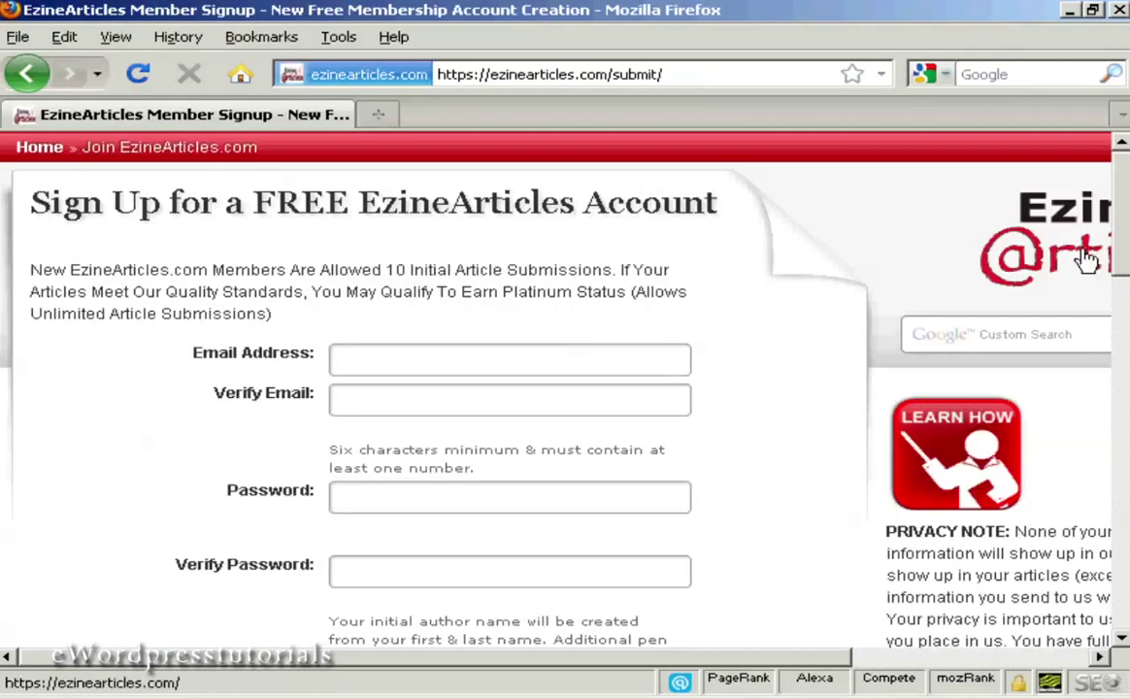
mouse_move(1126, 207)
left_mouse_down()
mouse_move(1126, 427)
mouse_move(1126, 207)
left_mouse_up()
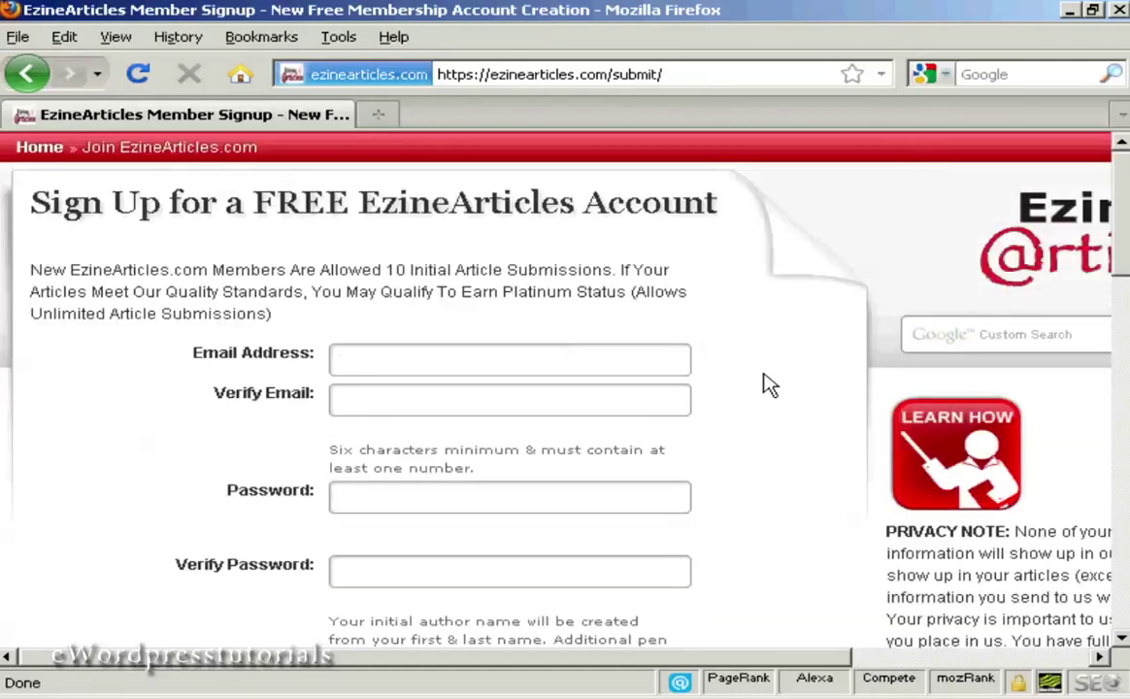
left_click(497, 359)
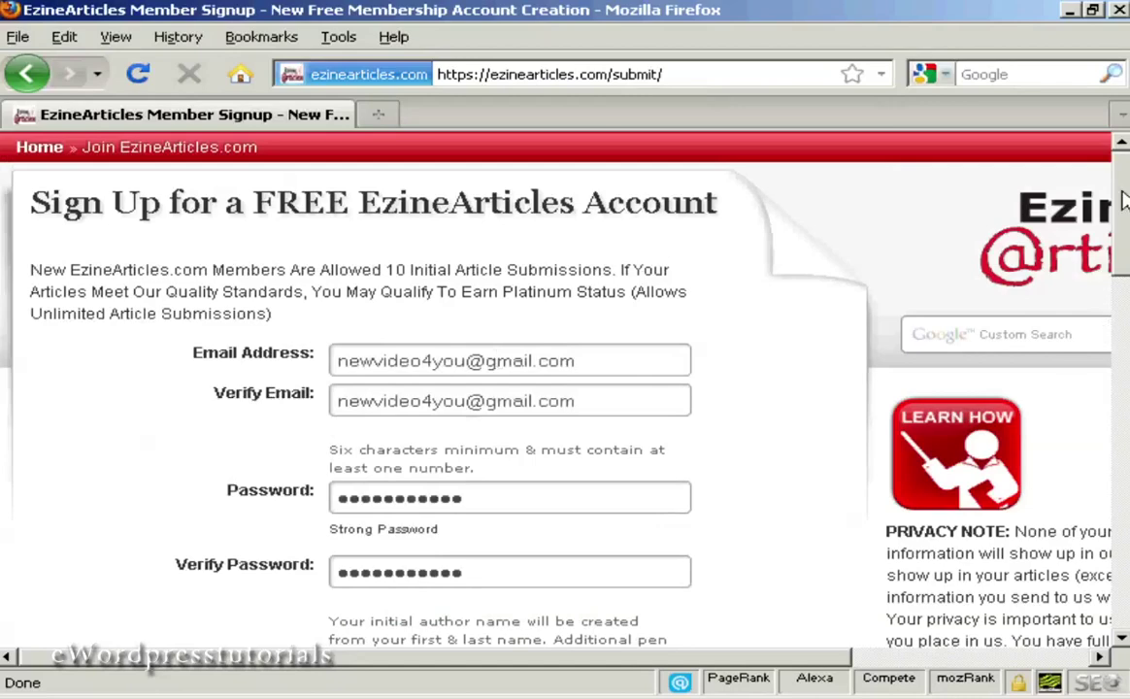
Complete the sign-up form with Google as the referral source and the human-check slider at 4, and create the account
left_click_drag(1123, 200, 1127, 486)
scroll(341, 262, "down", 1)
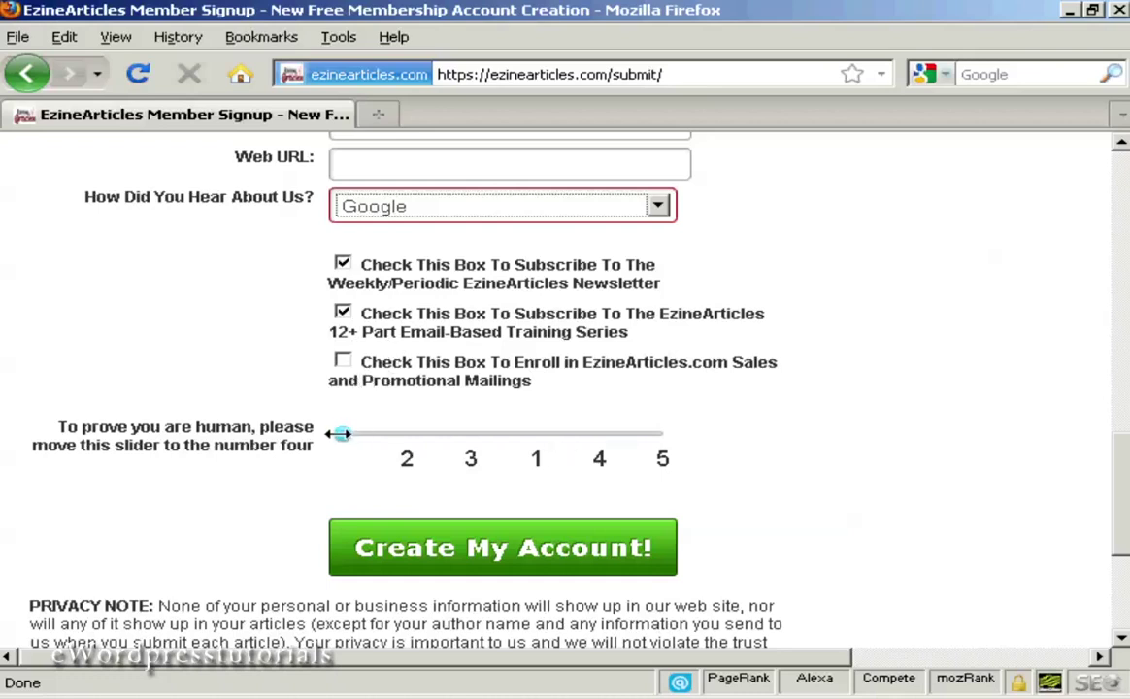
left_click_drag(340, 434, 608, 433)
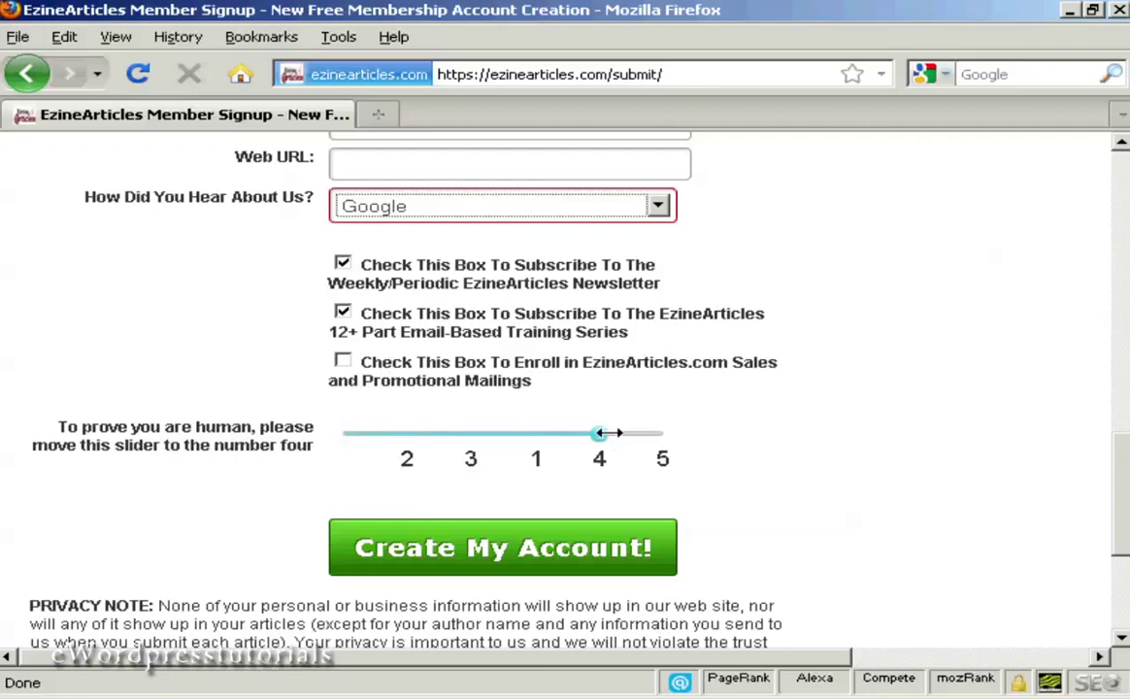
left_click(535, 564)
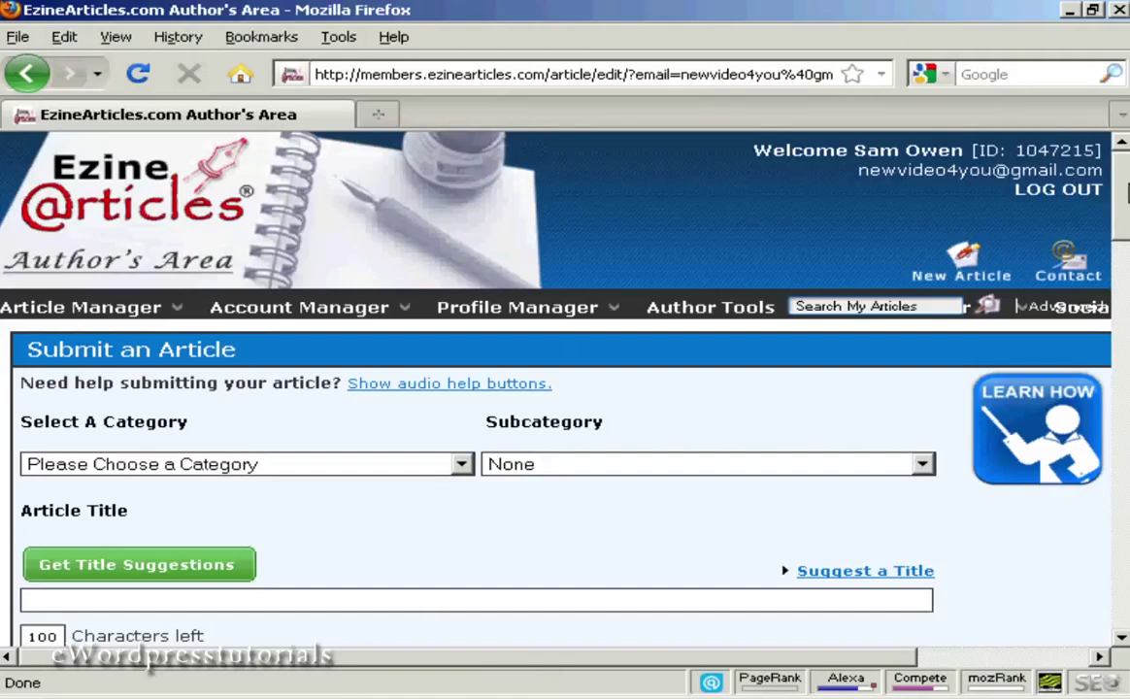
Set the new article's category to Business and its subcategory to Marketing
left_click_drag(1126, 192, 1126, 231)
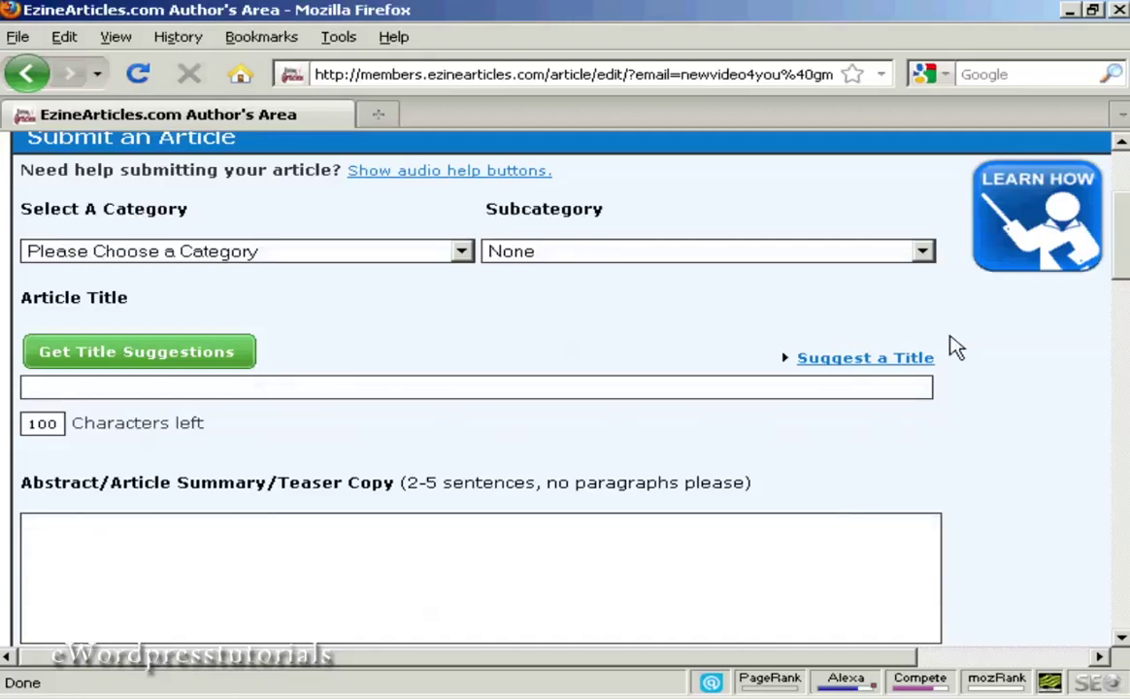
key("alt+Tab")
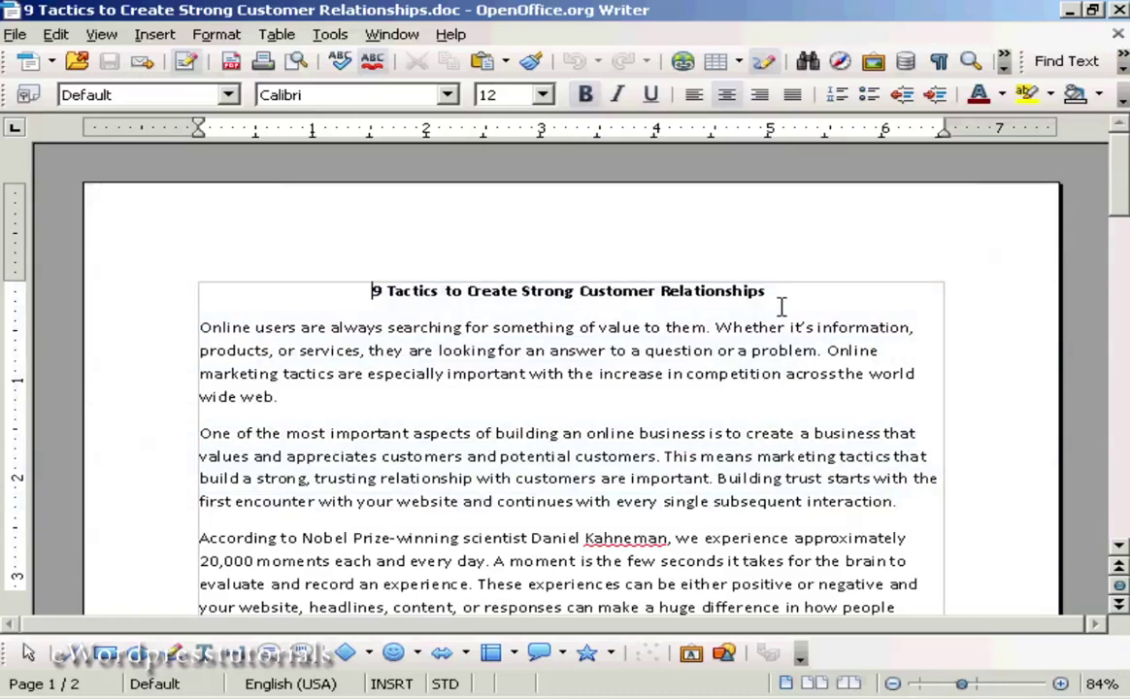
key("alt+Tab")
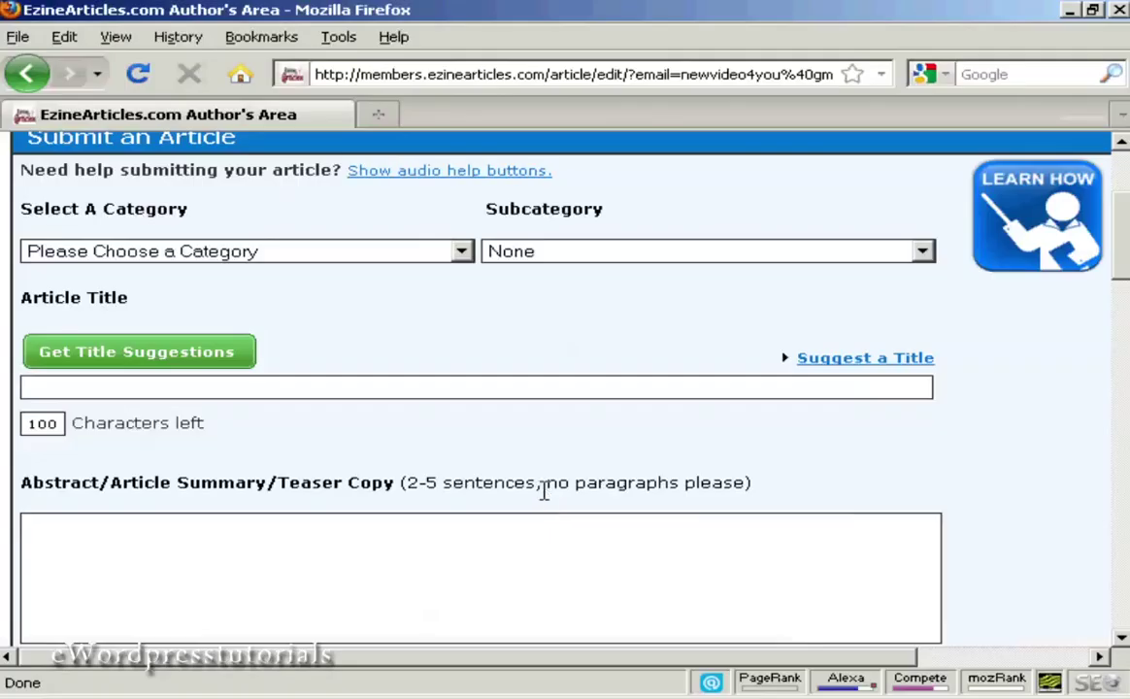
left_click(461, 254)
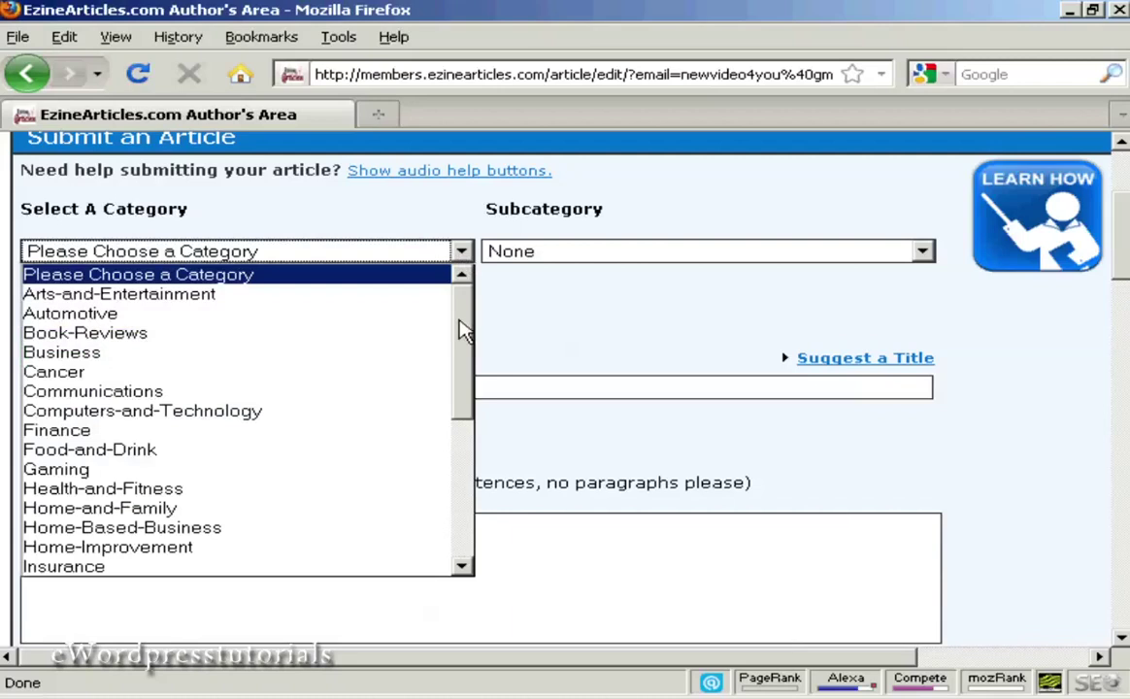
left_click(68, 355)
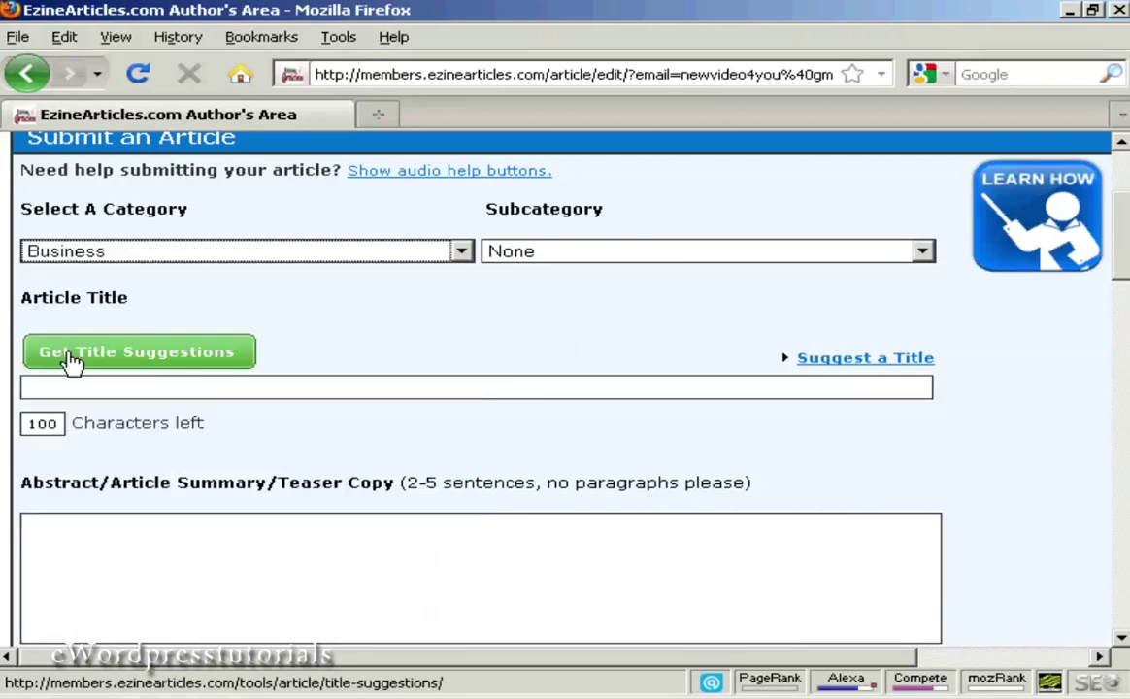
left_click(922, 255)
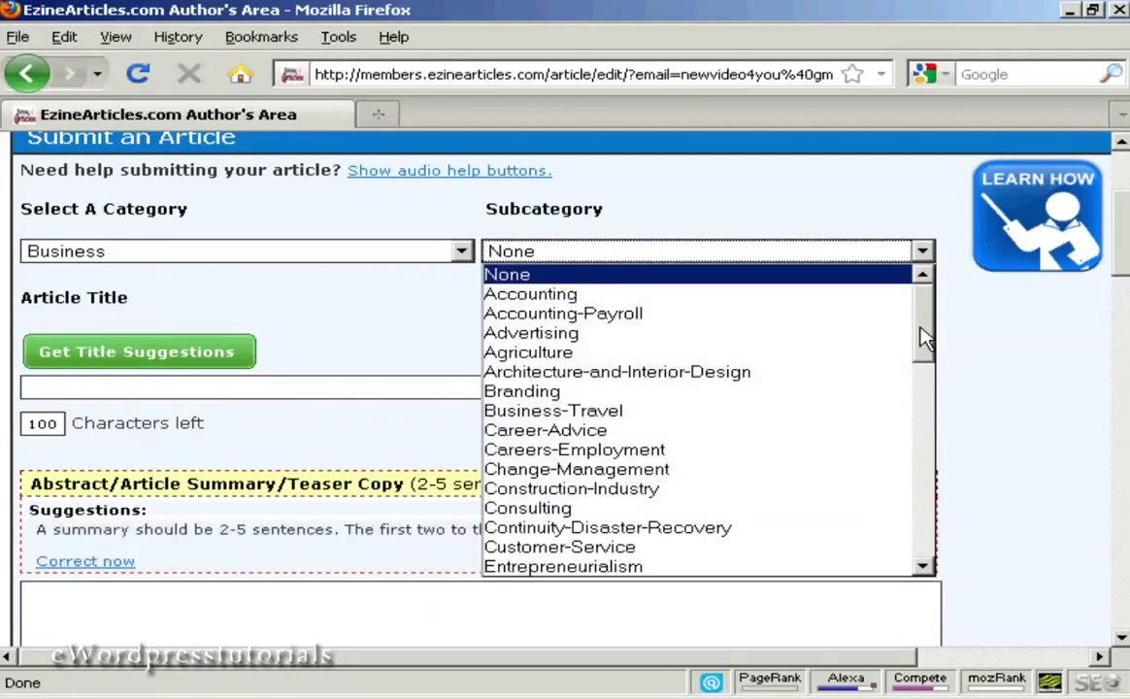
left_click_drag(924, 328, 934, 447)
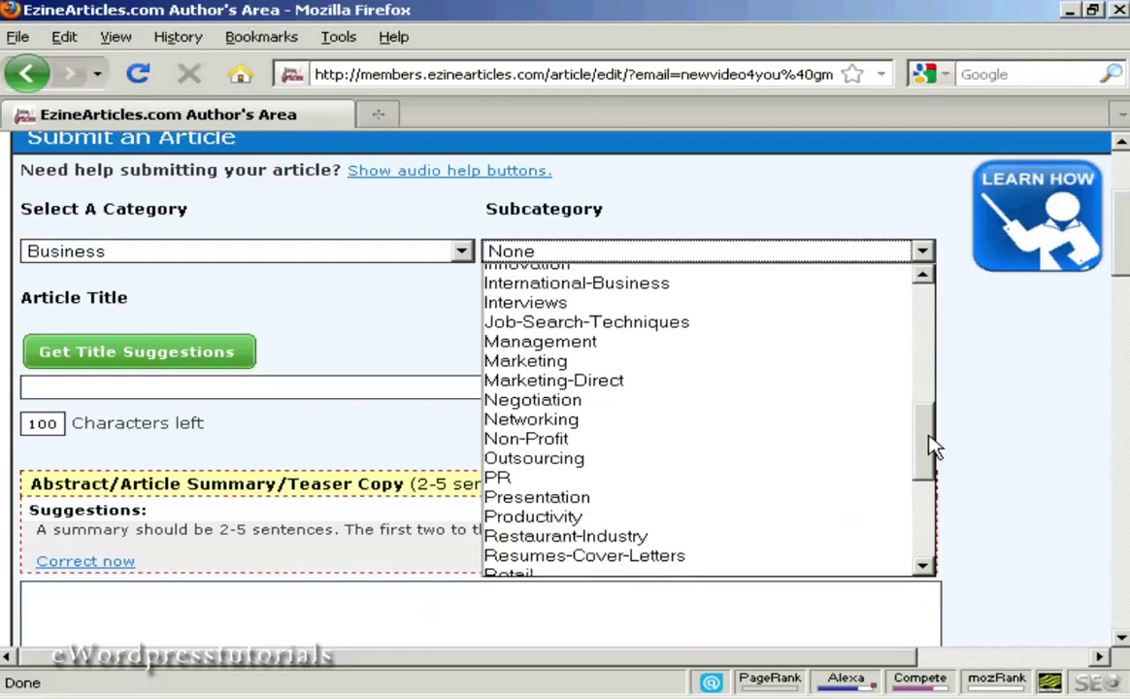
left_click(547, 367)
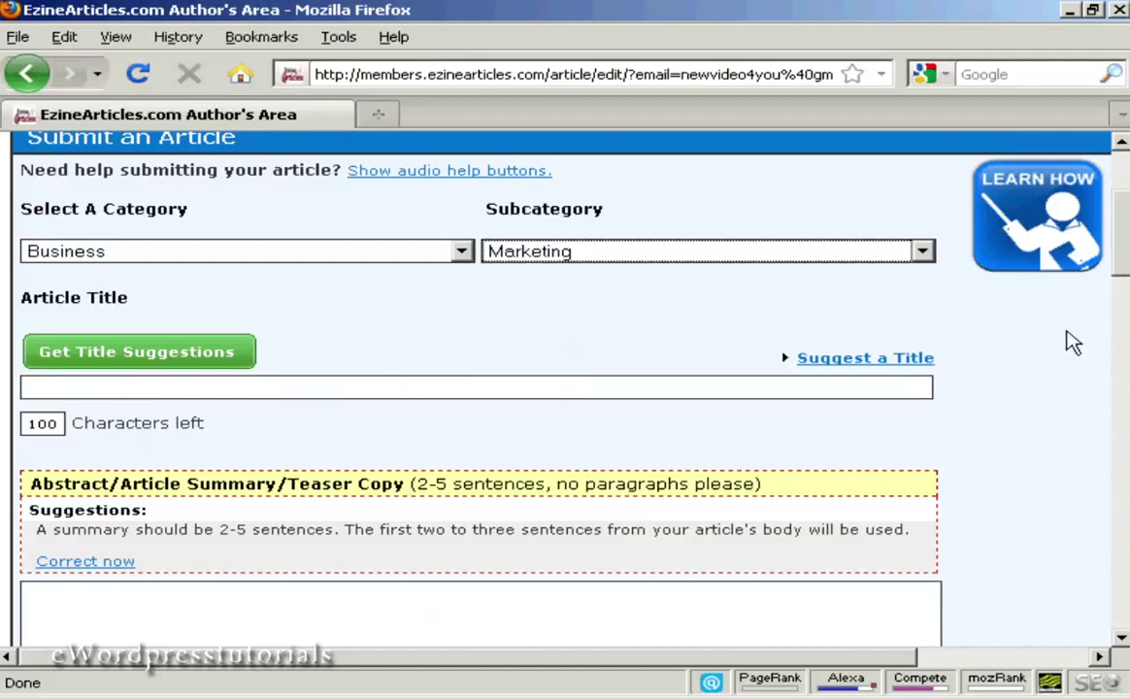
Copy the heading "9 Tactics to Create Strong Customer Relationships" from the OpenOffice Writer document into the Article Title field in Firefox
left_click_drag(1124, 255, 1126, 274)
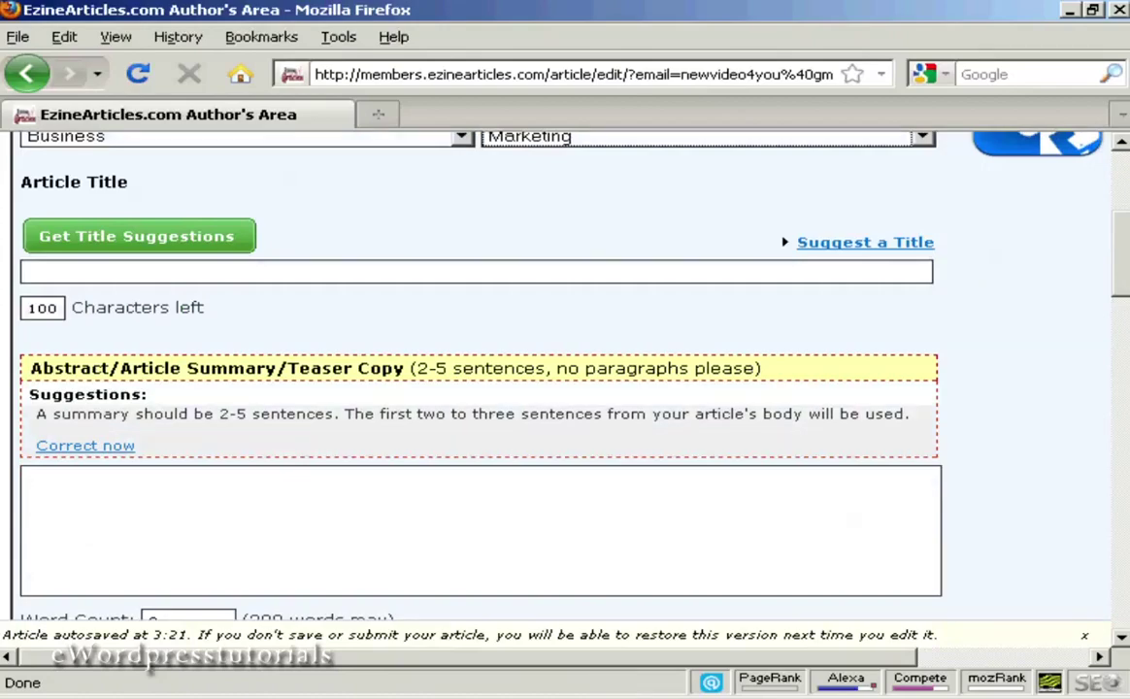
left_click(583, 695)
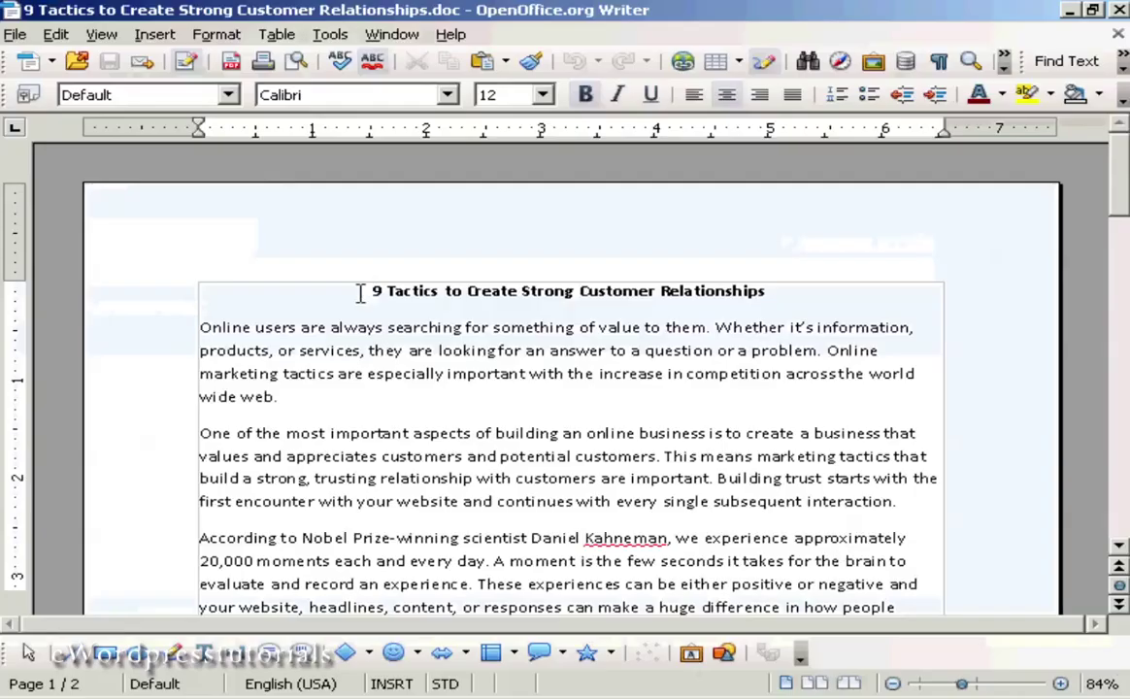
left_click_drag(370, 292, 788, 292)
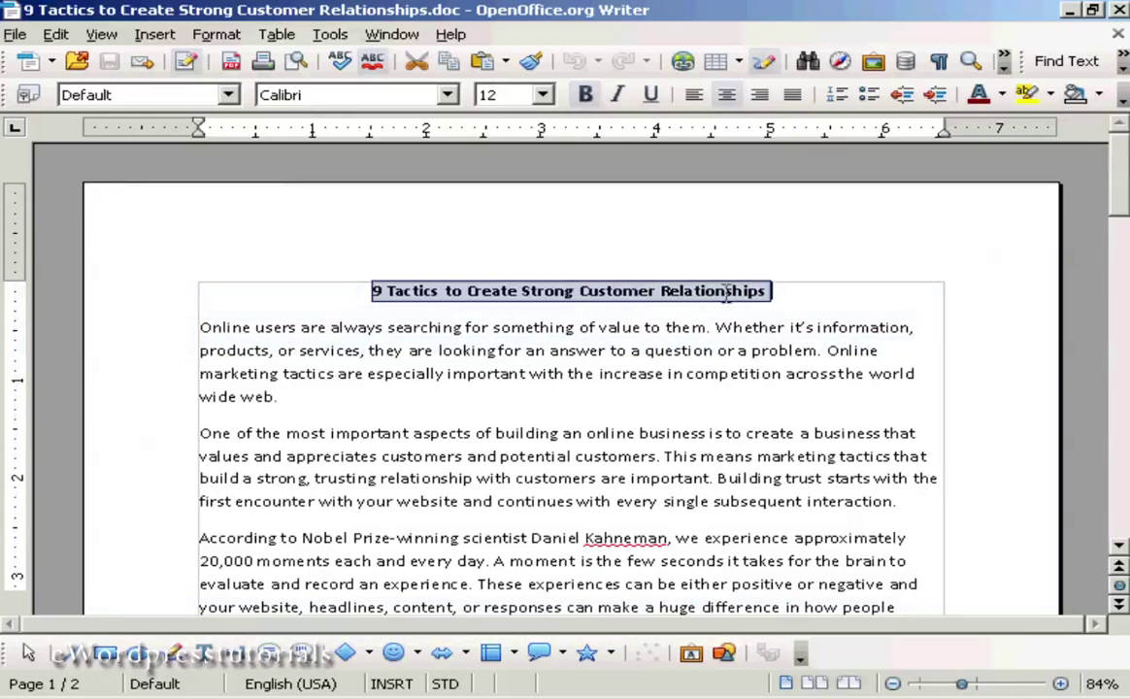
right_click(730, 297)
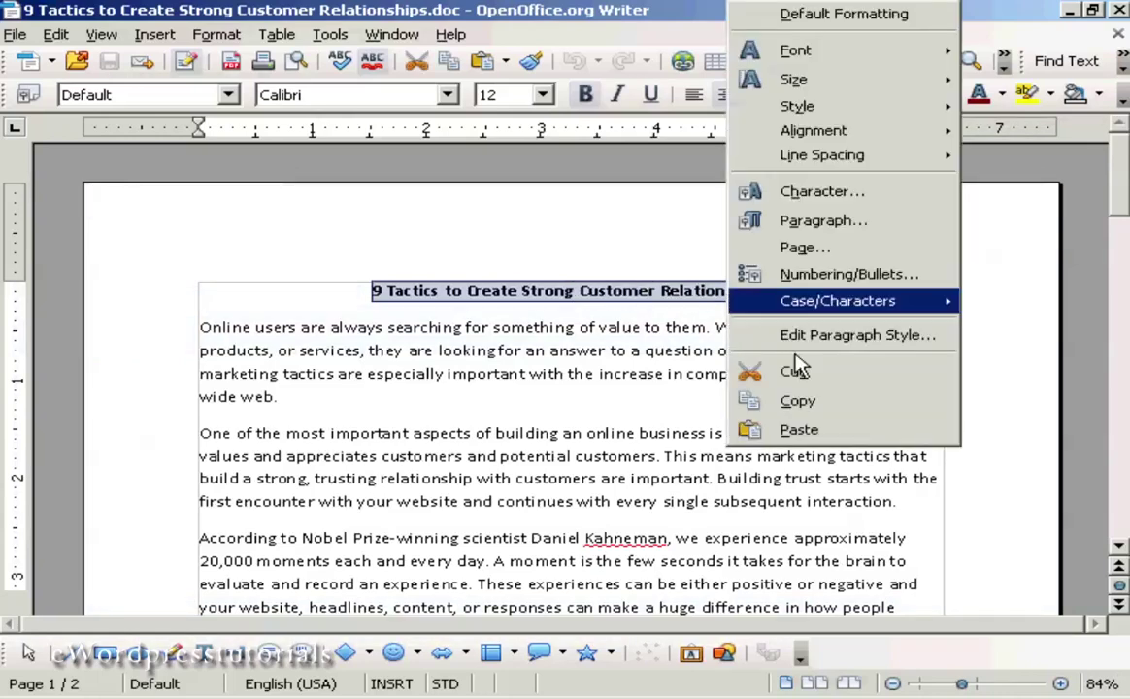
left_click(798, 401)
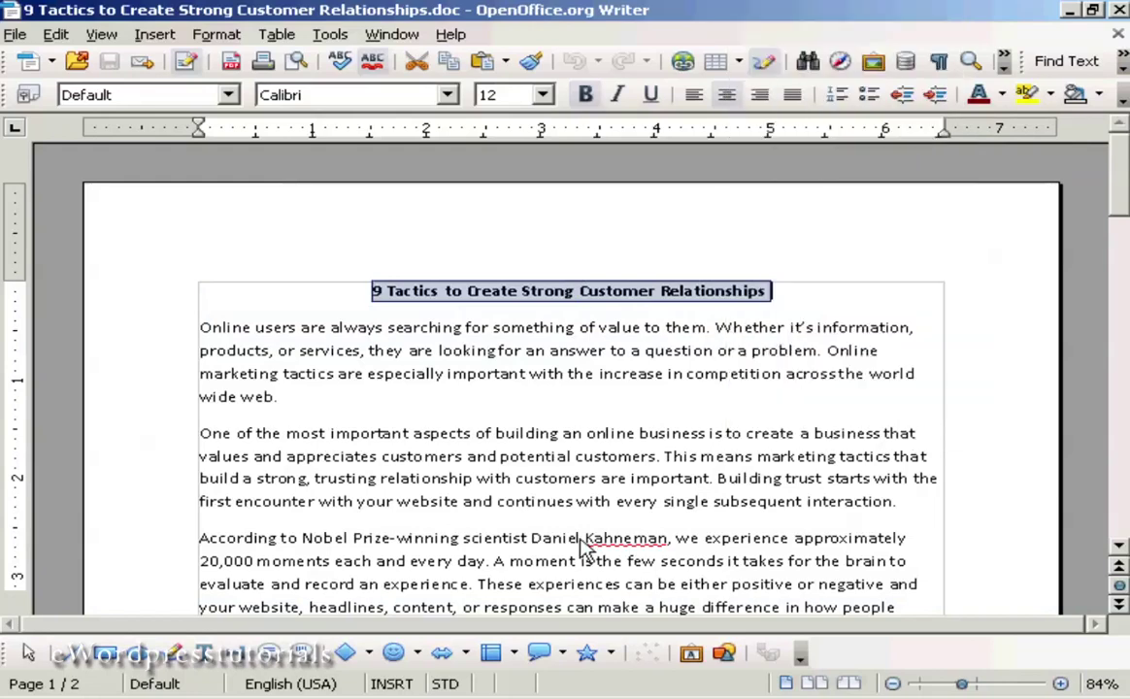
key("alt+Tab")
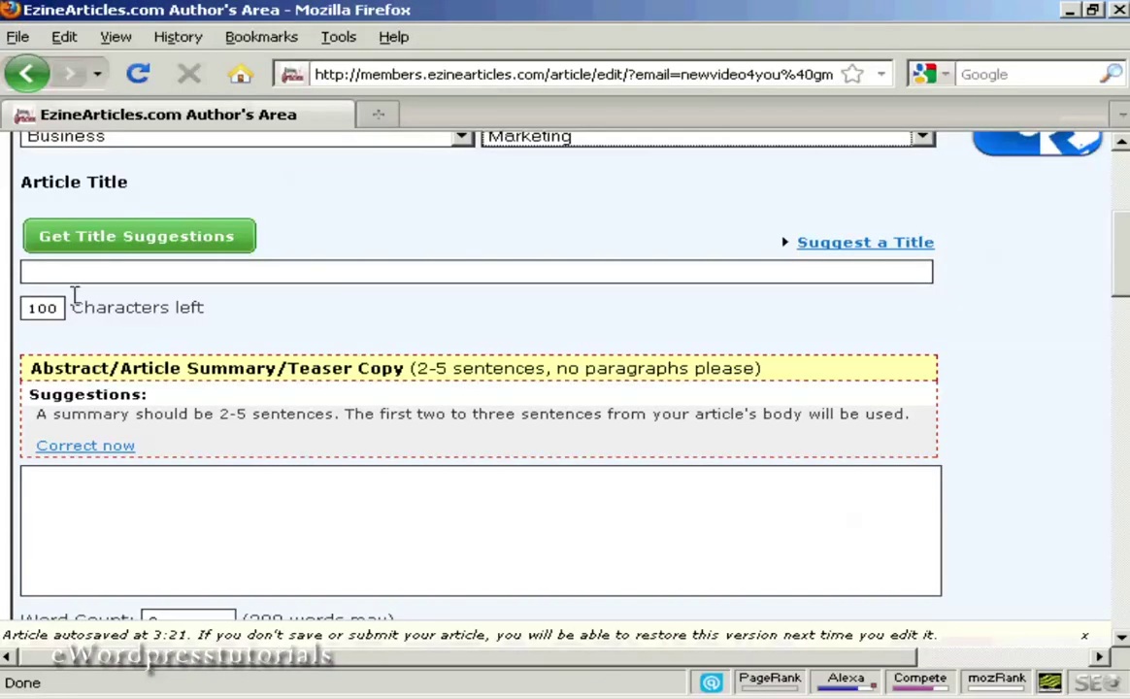
left_click(62, 270)
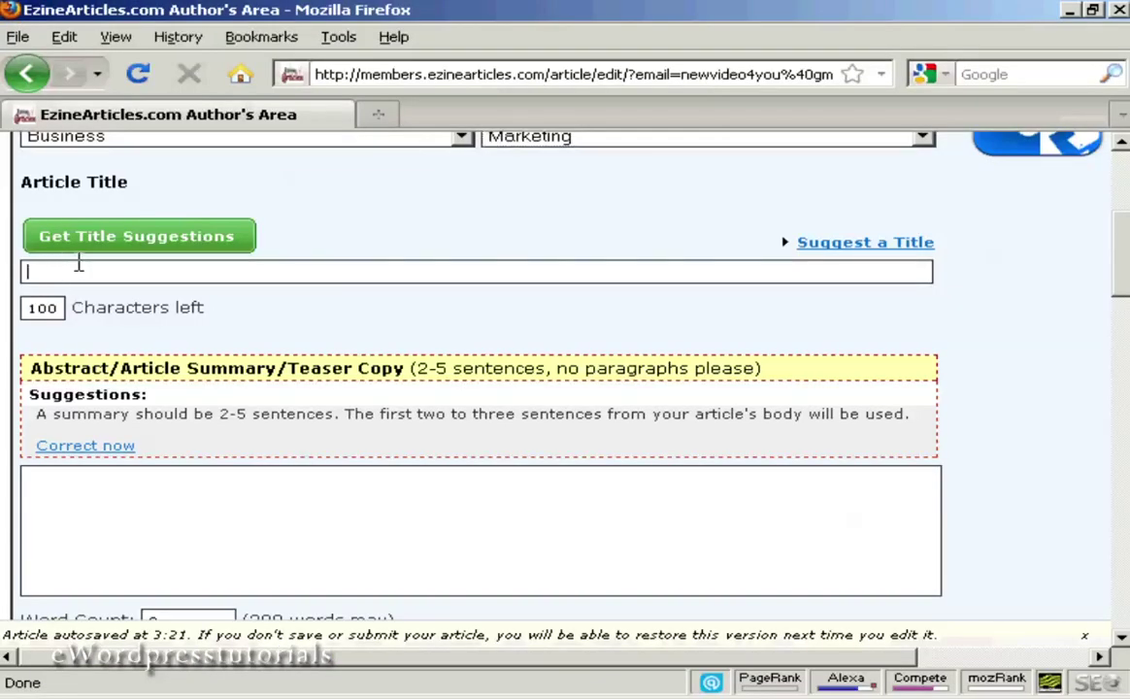
key("ctrl+v")
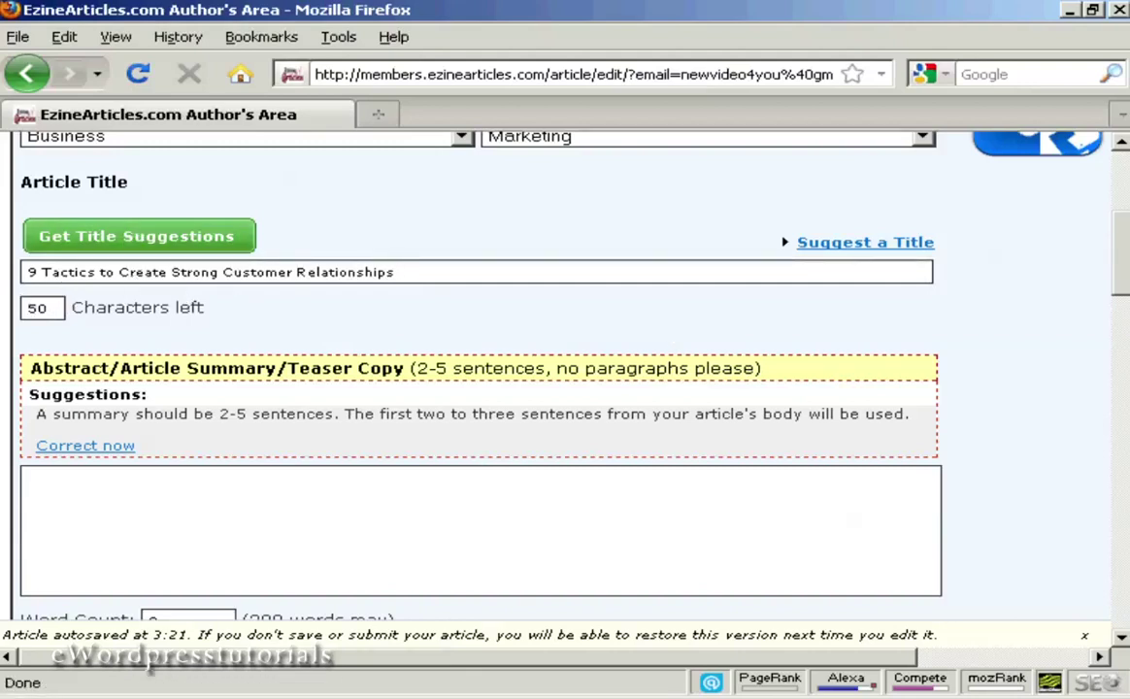
Copy the article's opening paragraph from the OpenOffice Writer document into the Abstract/Article Summary field of the Firefox submission form
scroll(1121, 283, "down", 3)
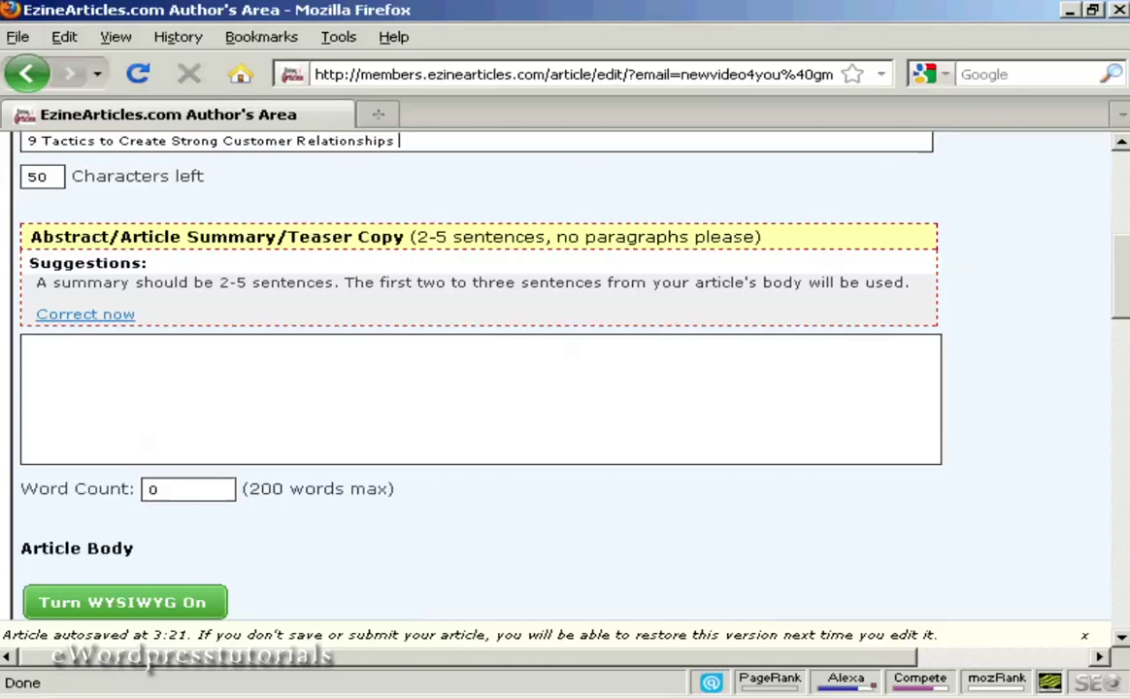
left_click(655, 696)
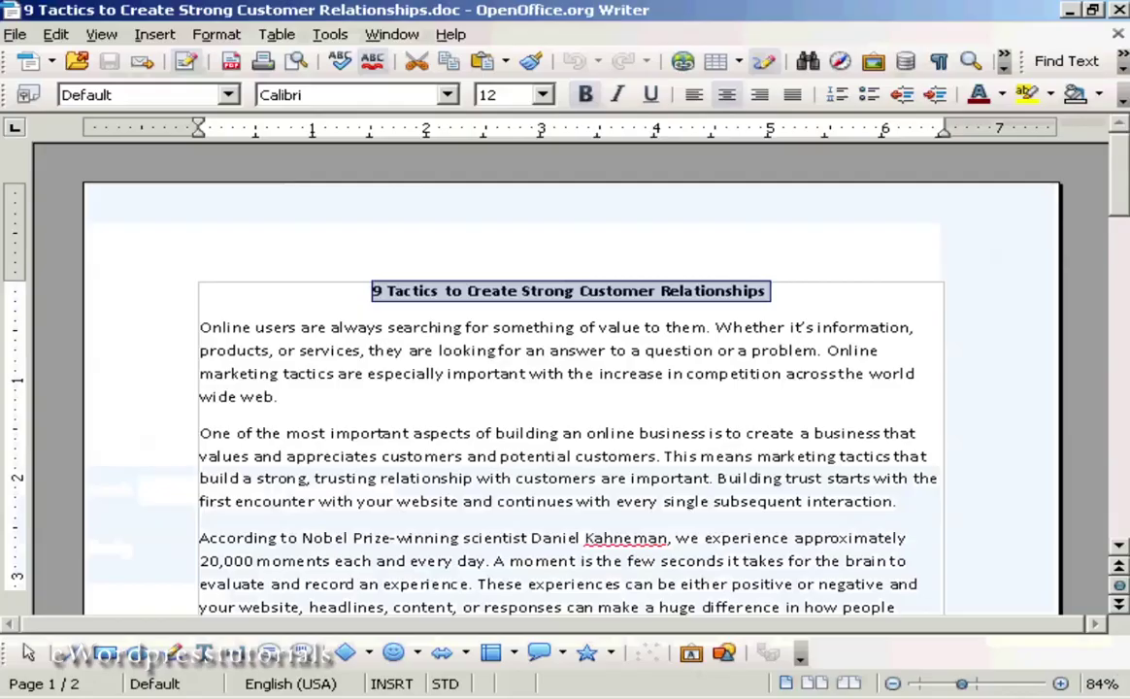
left_click(204, 326)
left_click_drag(204, 326, 328, 393)
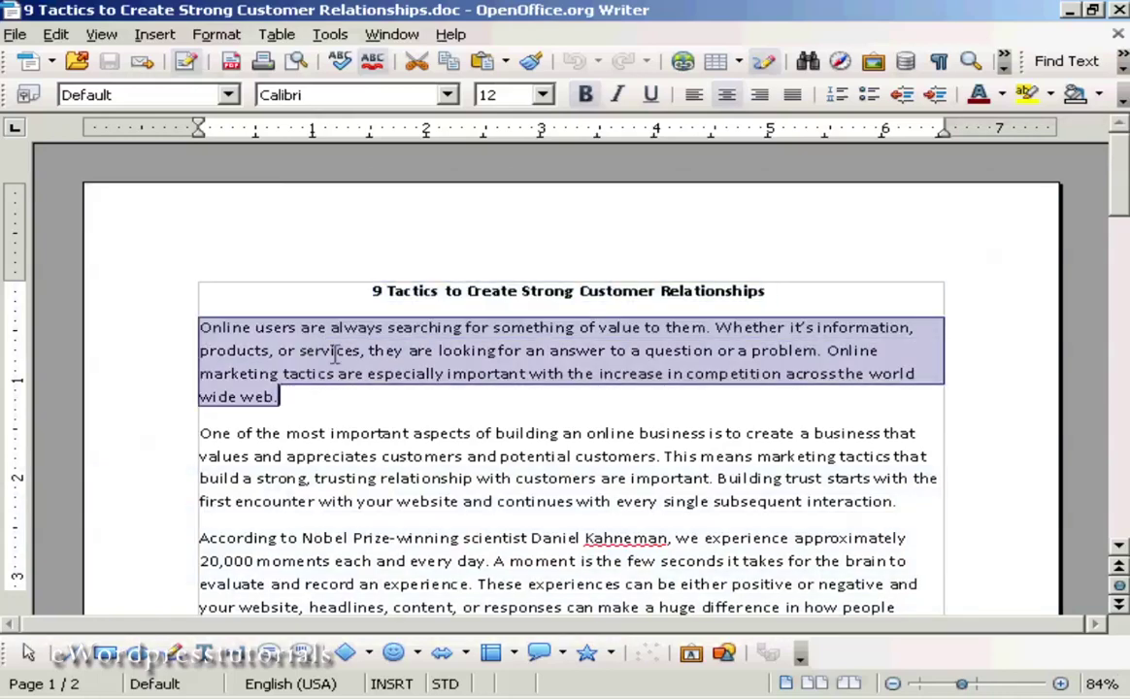
right_click(335, 354)
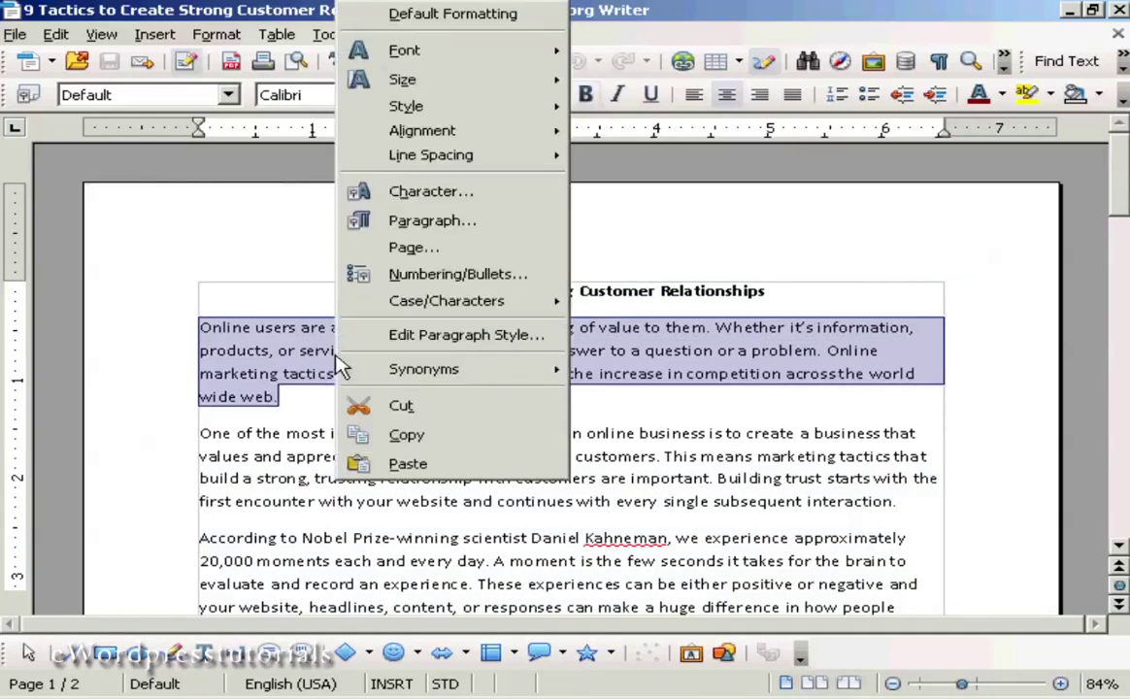
left_click(414, 439)
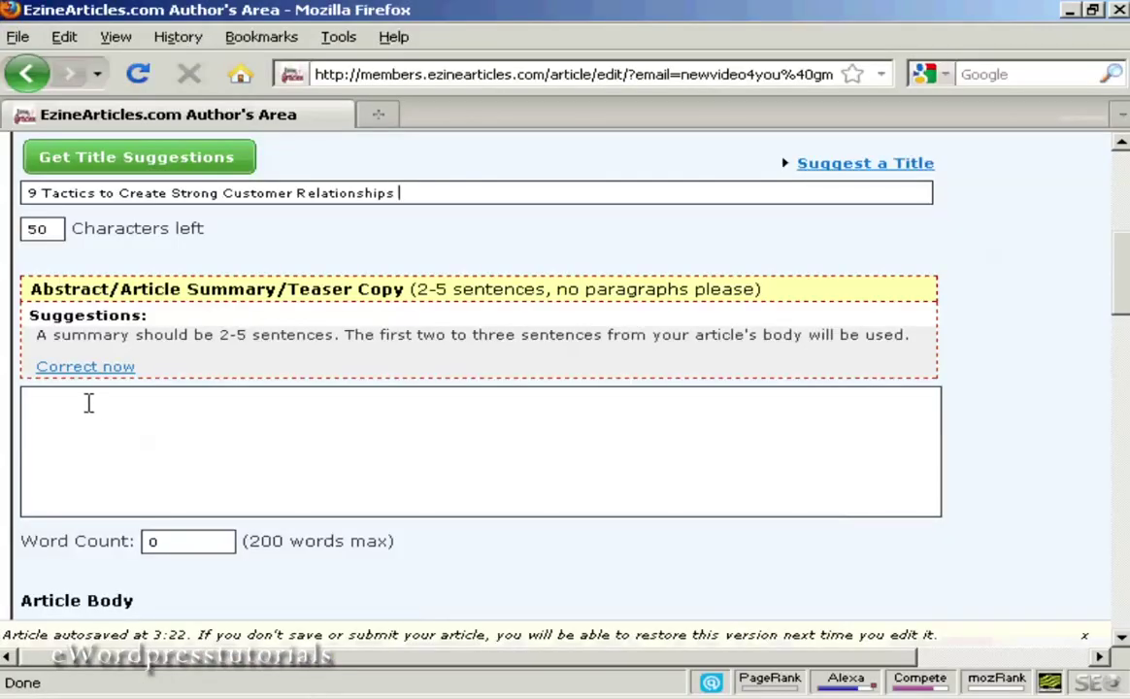
left_click(86, 401)
key("ctrl+v")
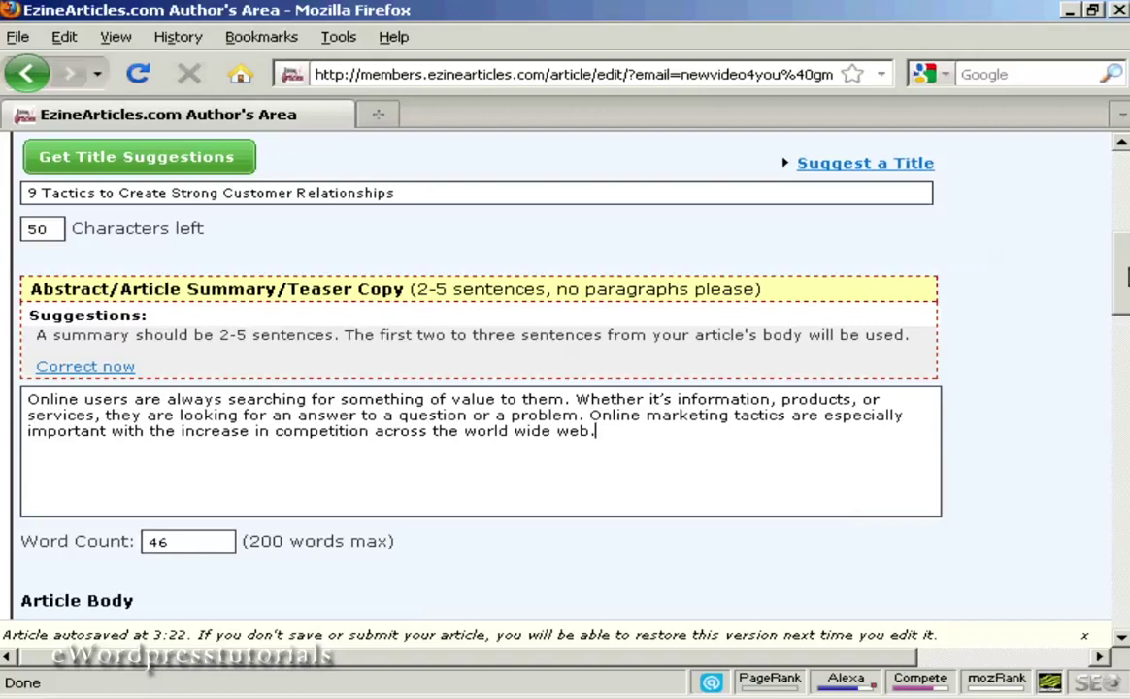
Copy the rest of the Writer article, from the second paragraph to the end, into the Article Body field in Firefox
scroll(1027, 257, "down", 4)
scroll(1026, 257, "down", 5)
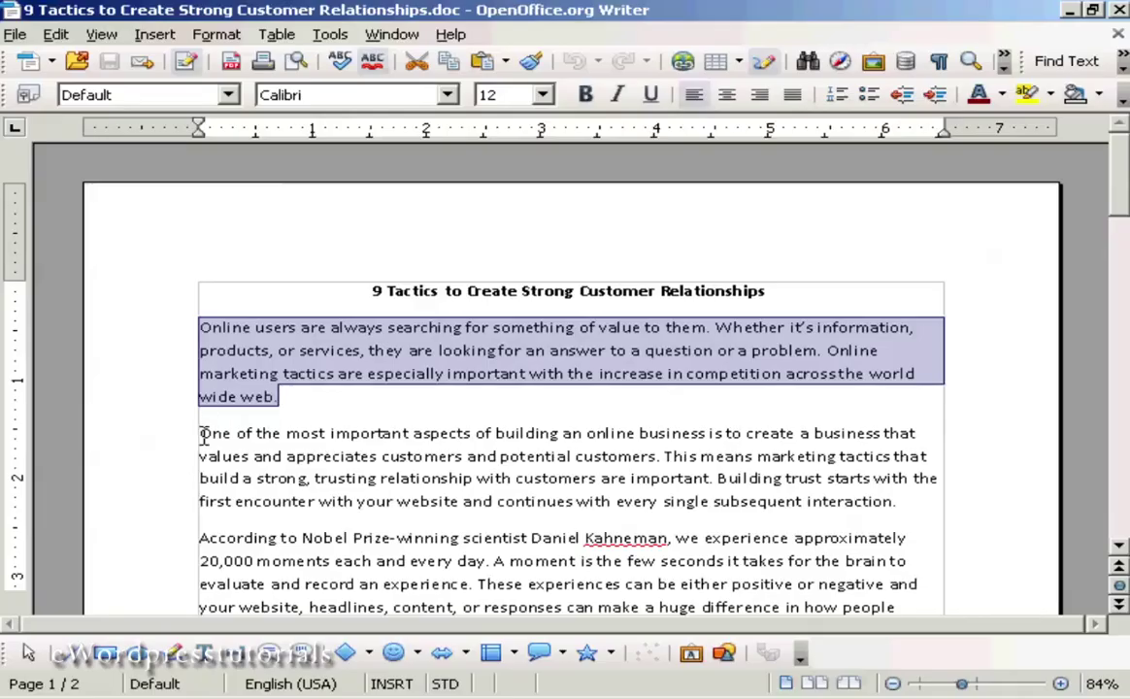
left_click(203, 437)
left_click_drag(203, 437, 940, 622)
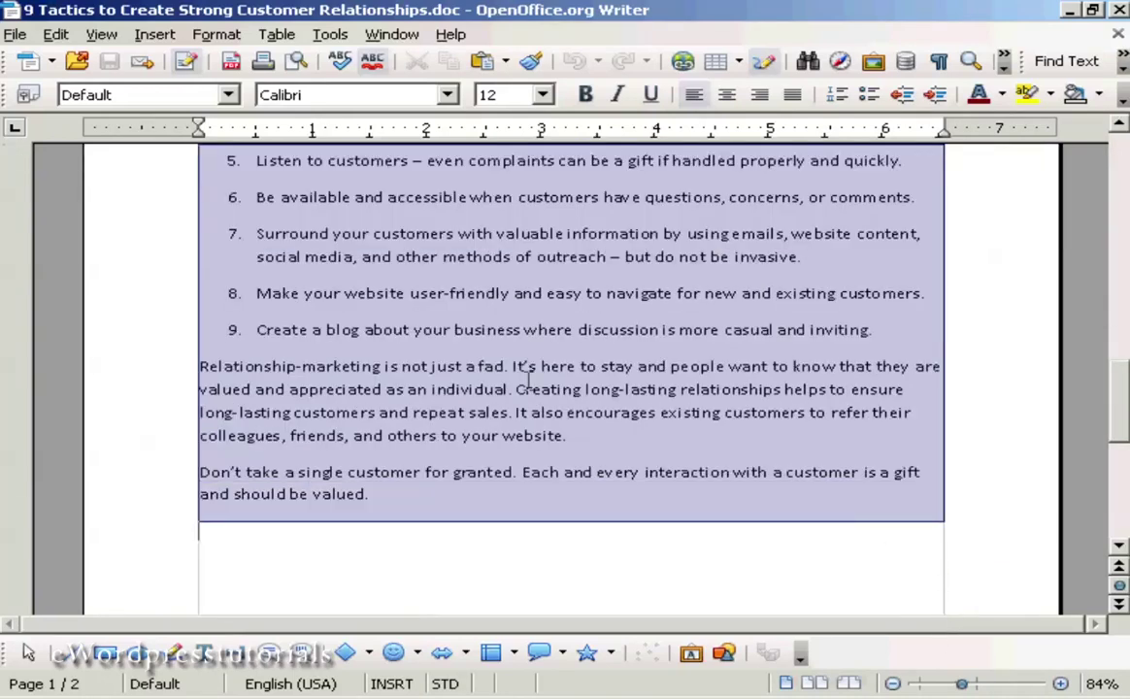
right_click(527, 384)
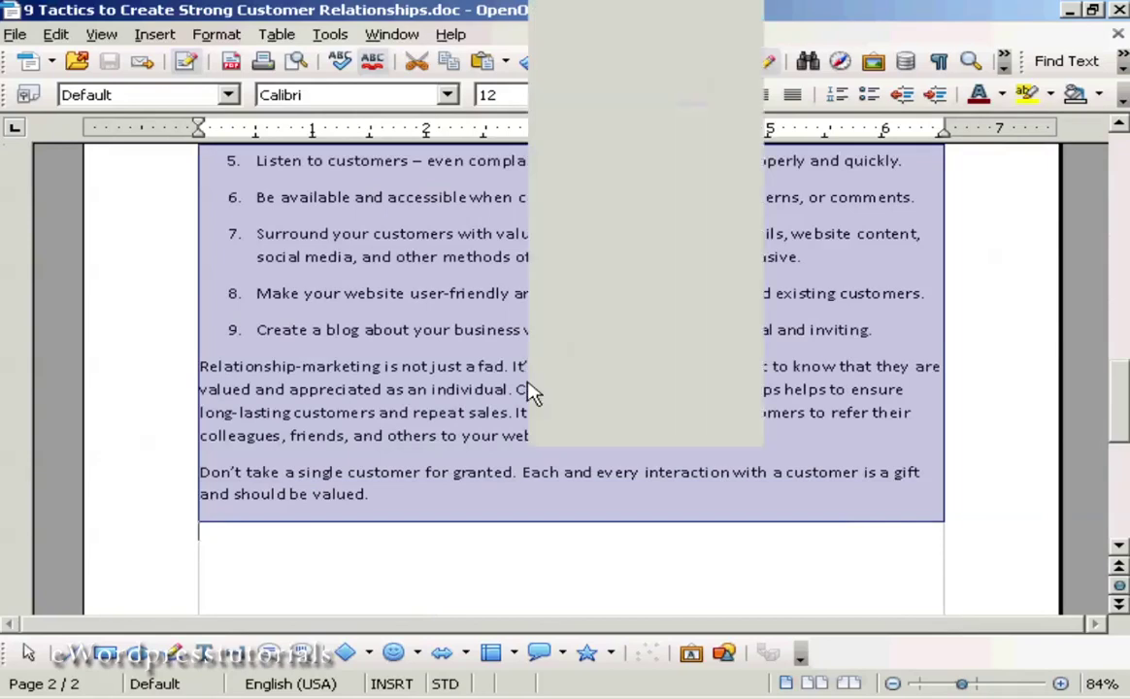
left_click(602, 402)
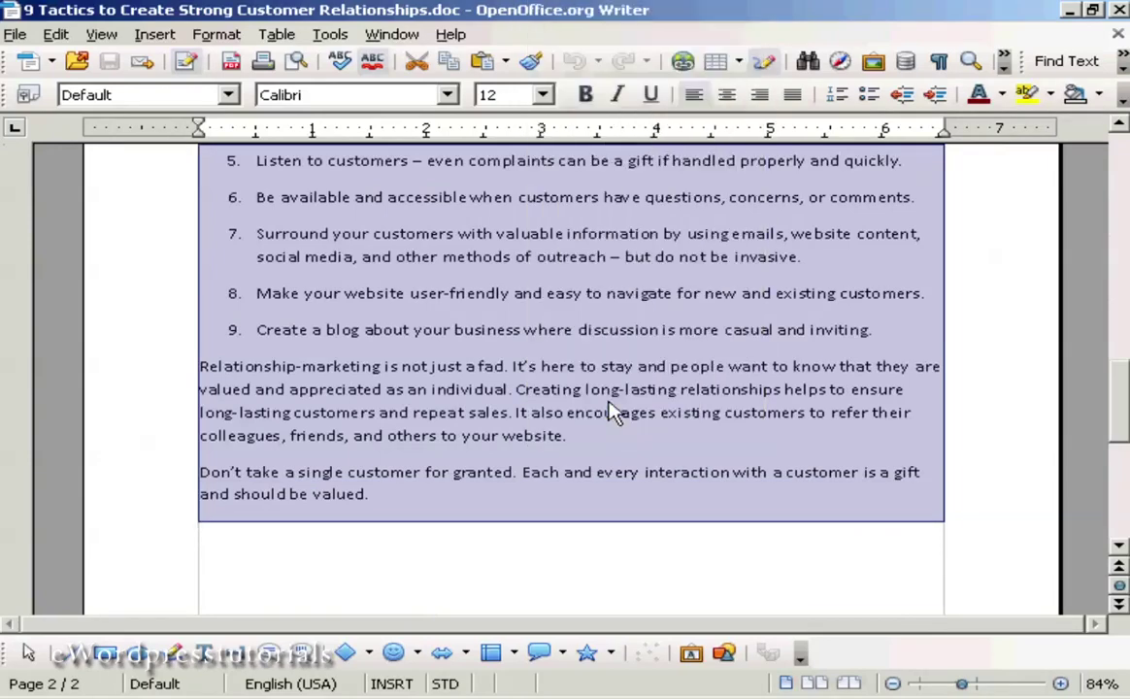
key("alt+Tab")
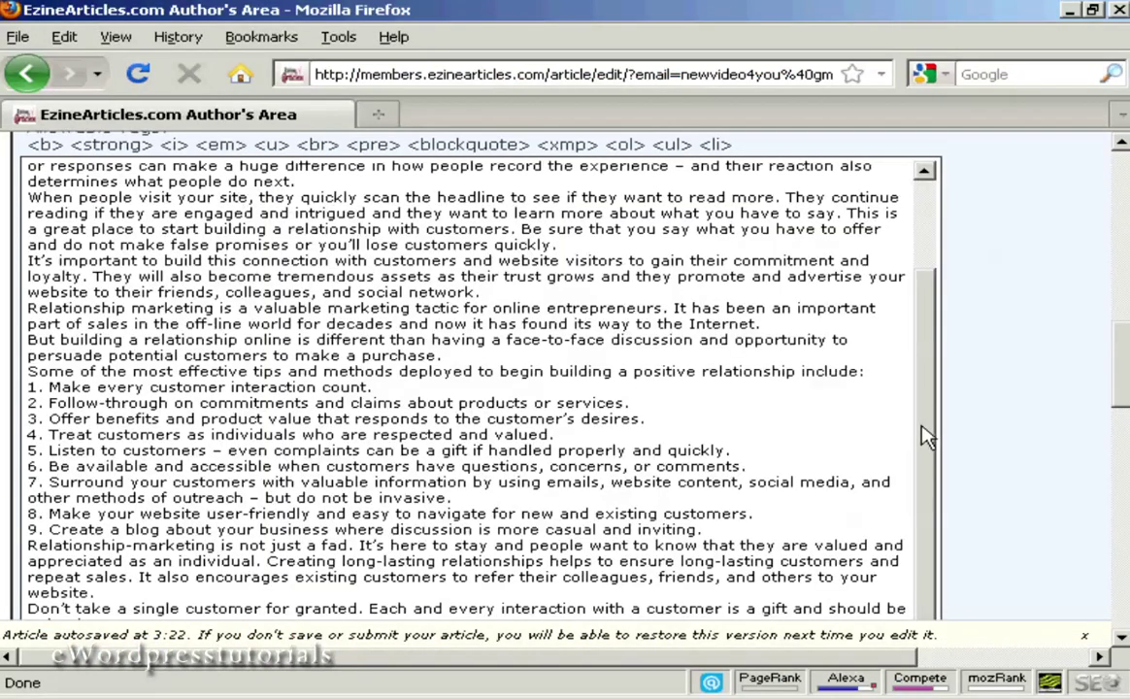
scroll(854, 389, "up", 3)
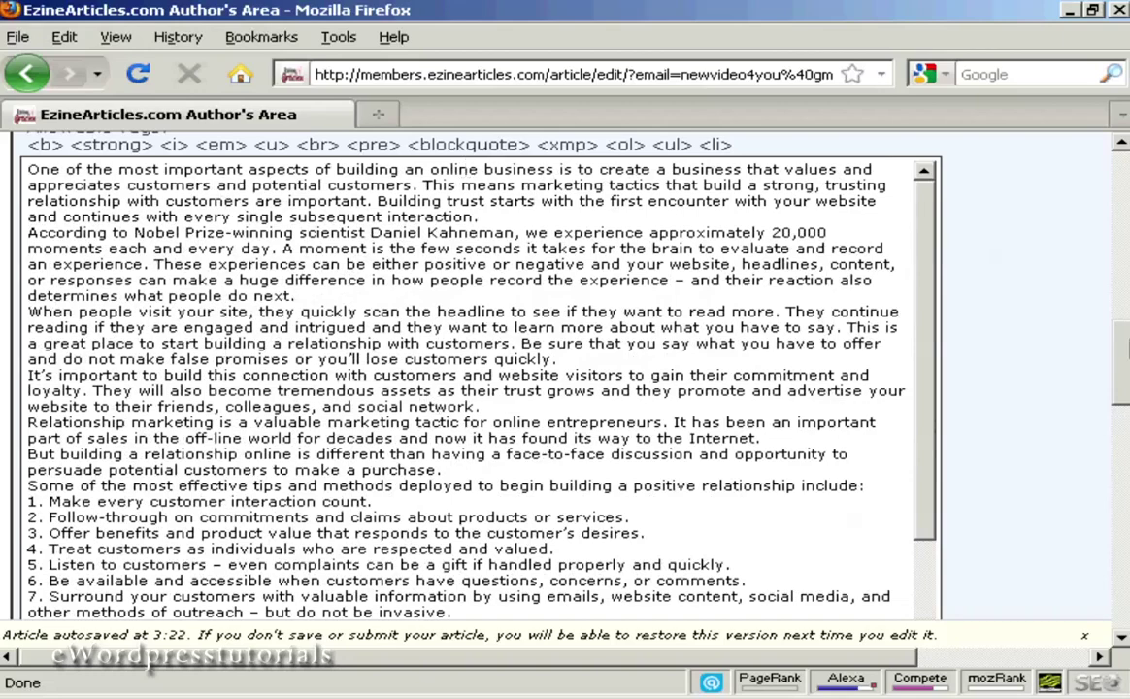
scroll(1127, 372, "up", 5)
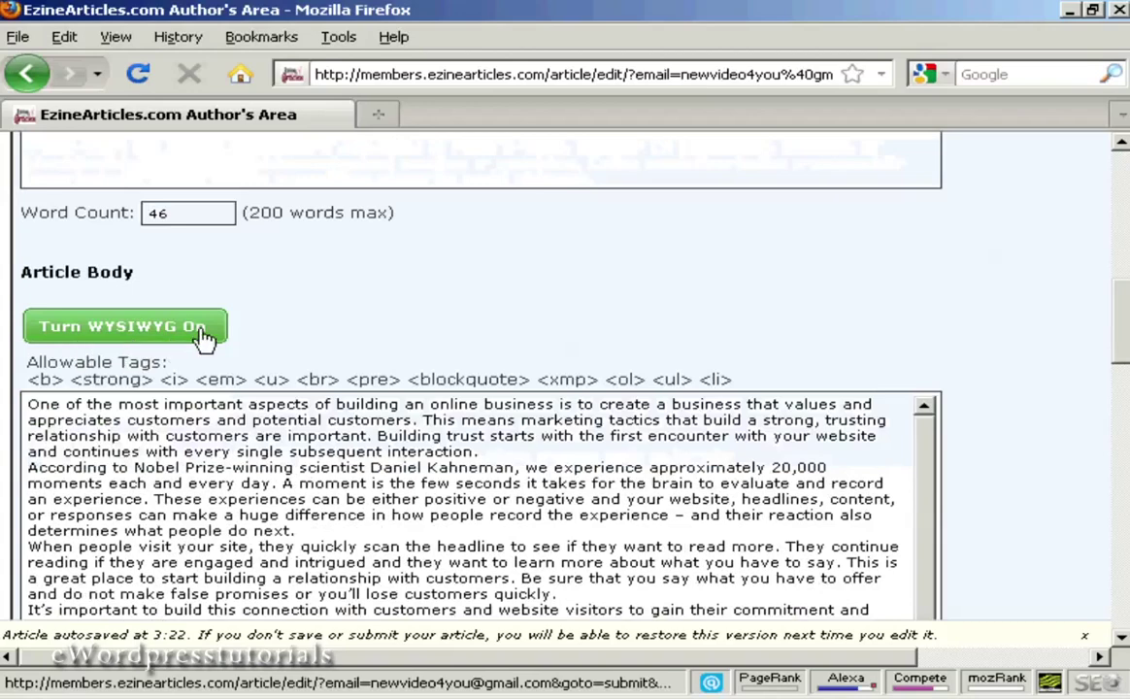
Turn on the WYSIWYG editor for the article body
left_click(143, 333)
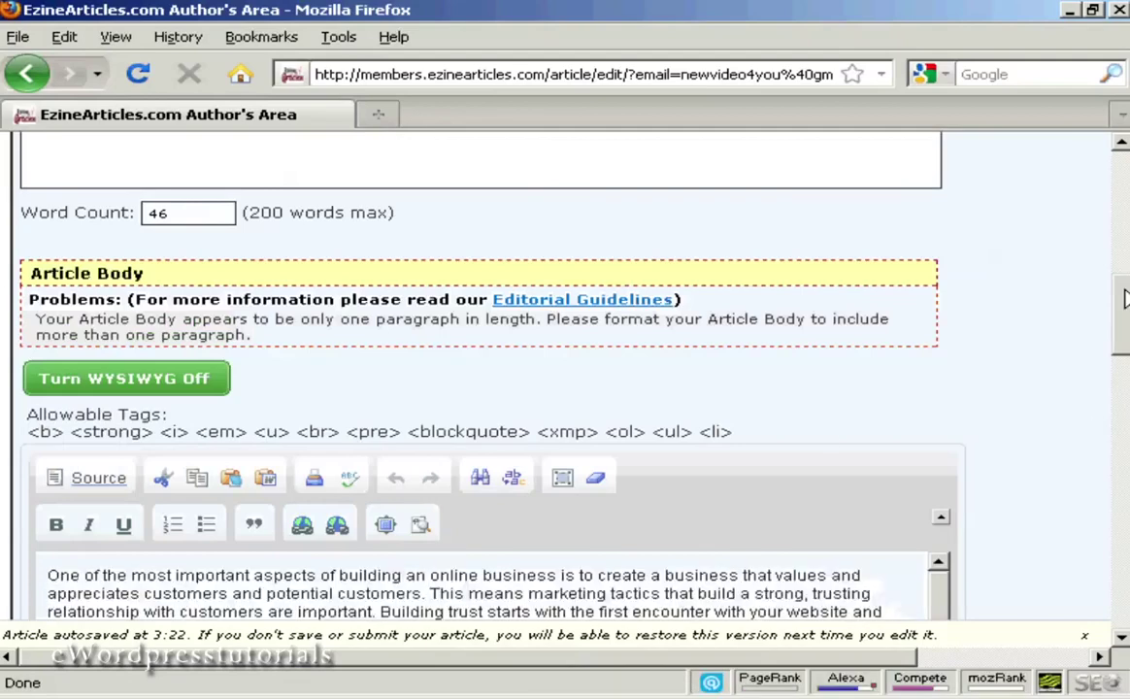
scroll(1126, 328, "down", 3)
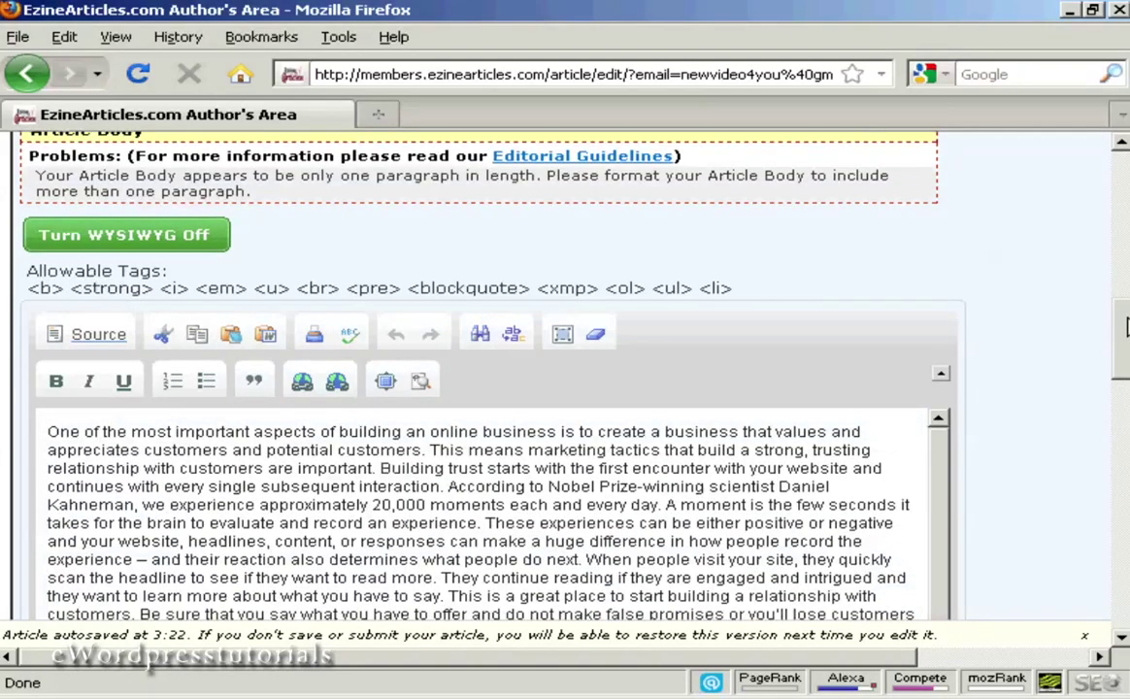
scroll(1126, 328, "down", 3)
scroll(1127, 328, "down", 1)
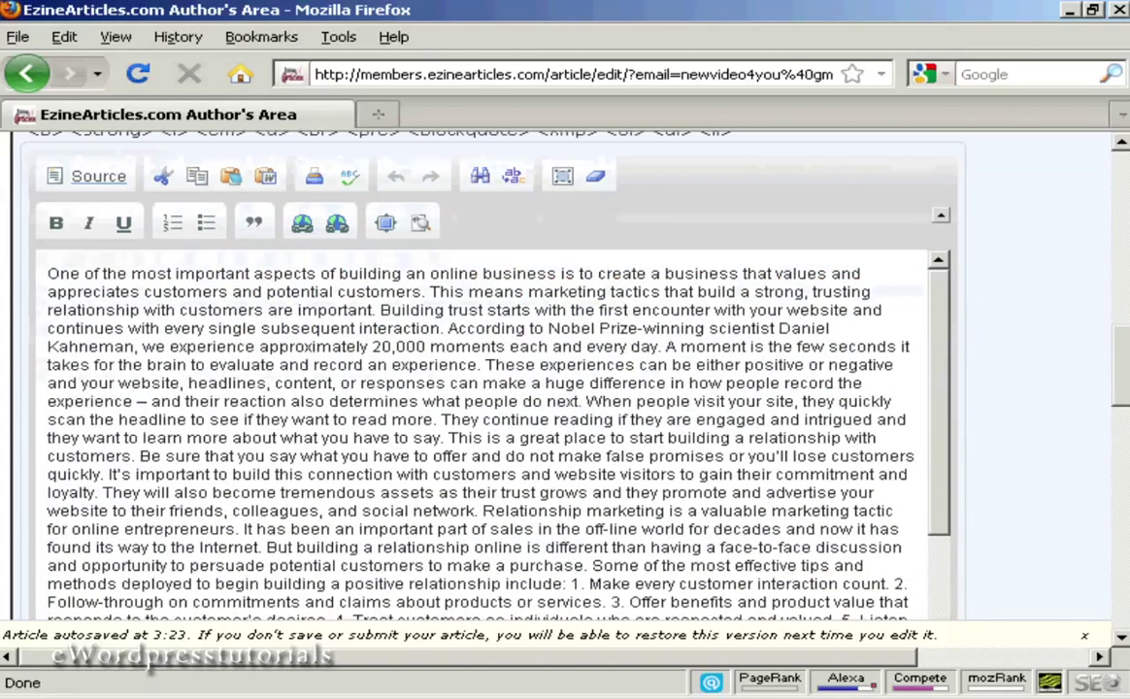
scroll(1126, 328, "down", 1)
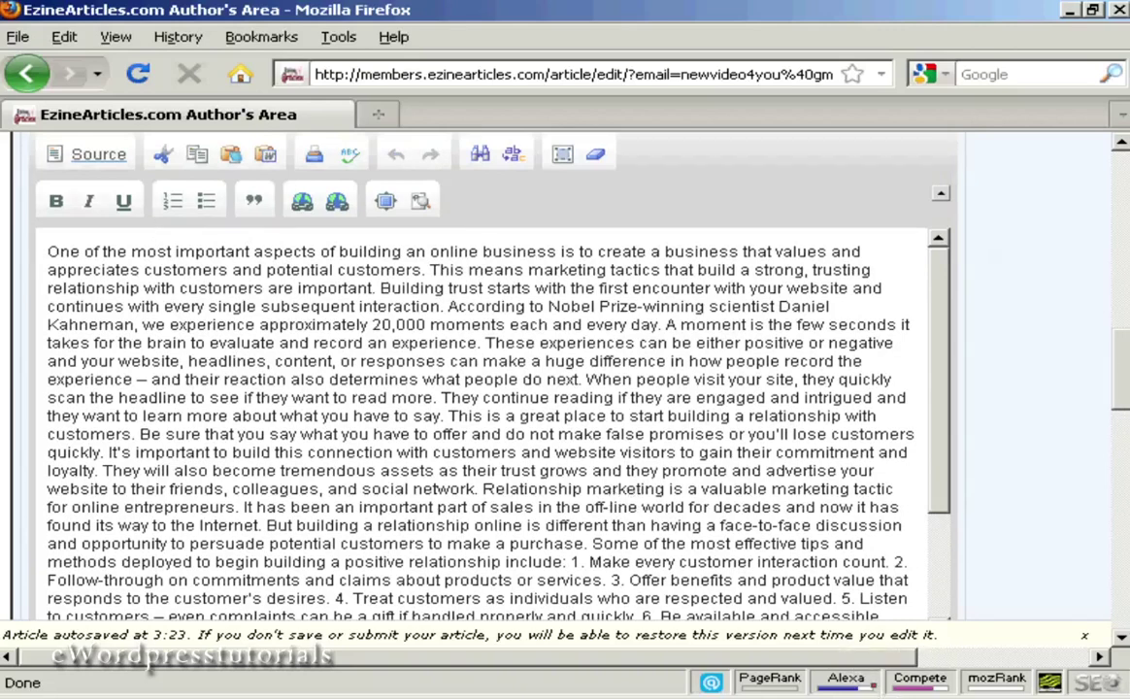
Split the article body into separate paragraphs and numbered lines, following the layout of the OpenOffice Writer document
key("alt+Tab")
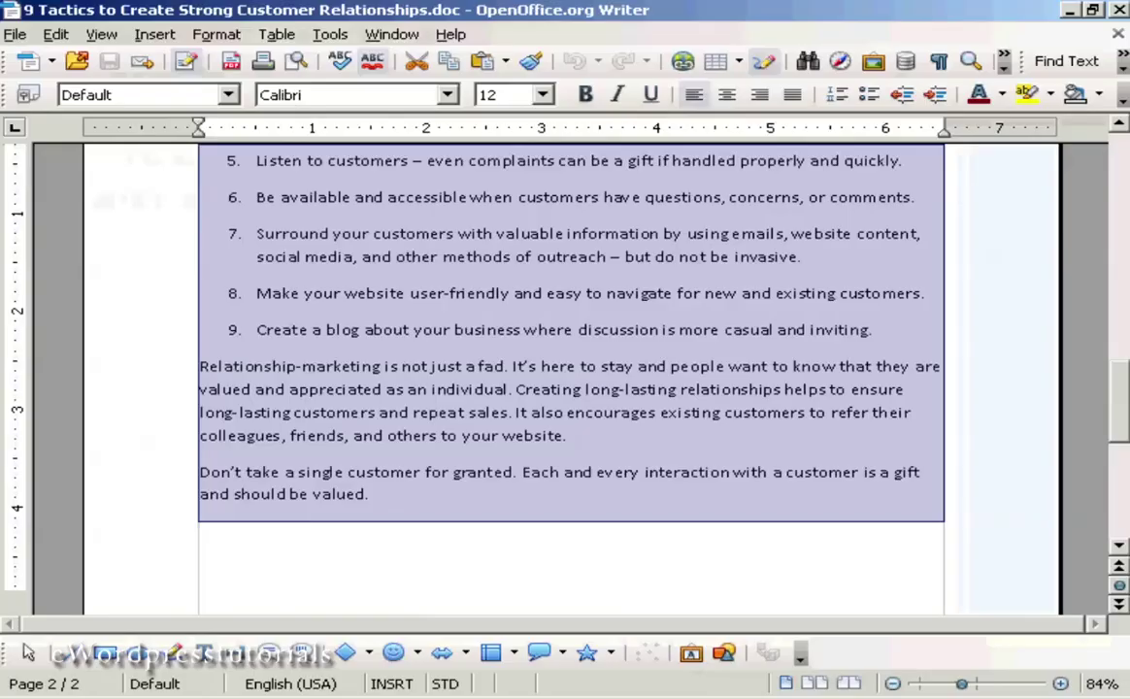
left_click_drag(1120, 408, 1124, 175)
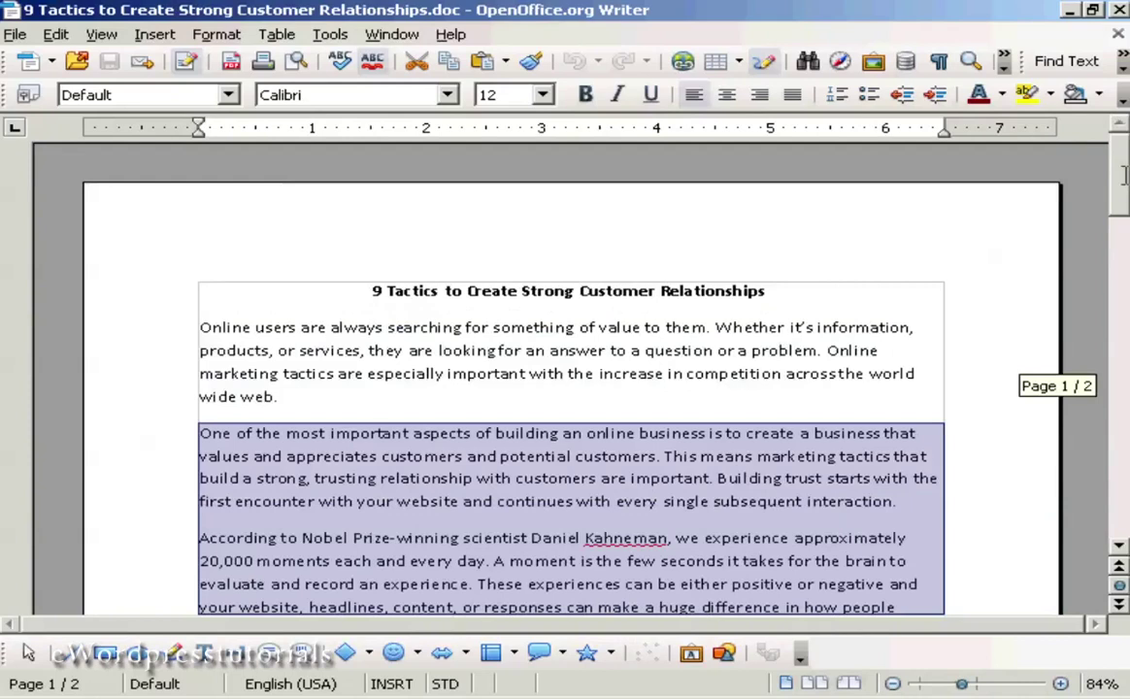
left_click(296, 394)
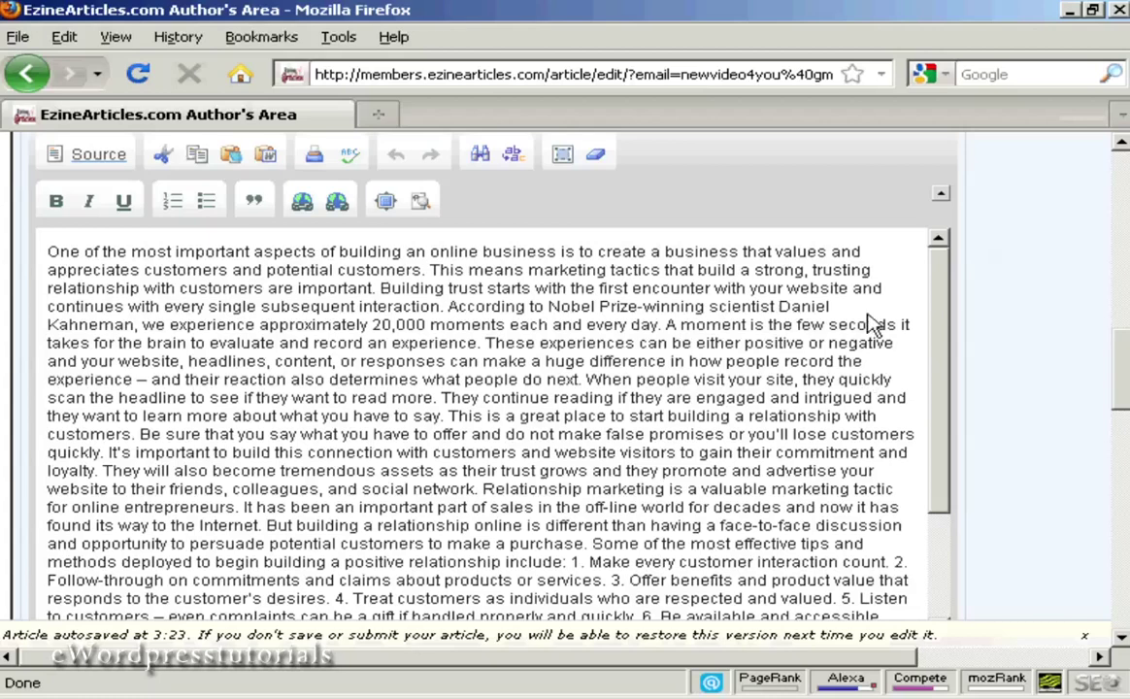
left_click(448, 307)
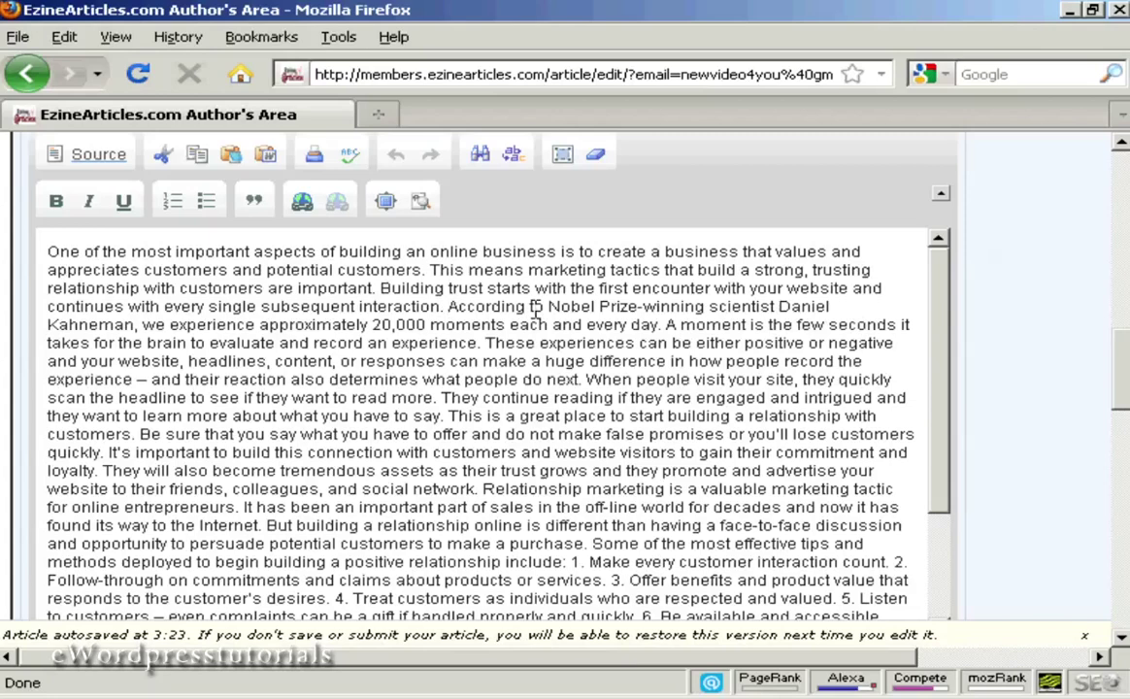
key("Return")
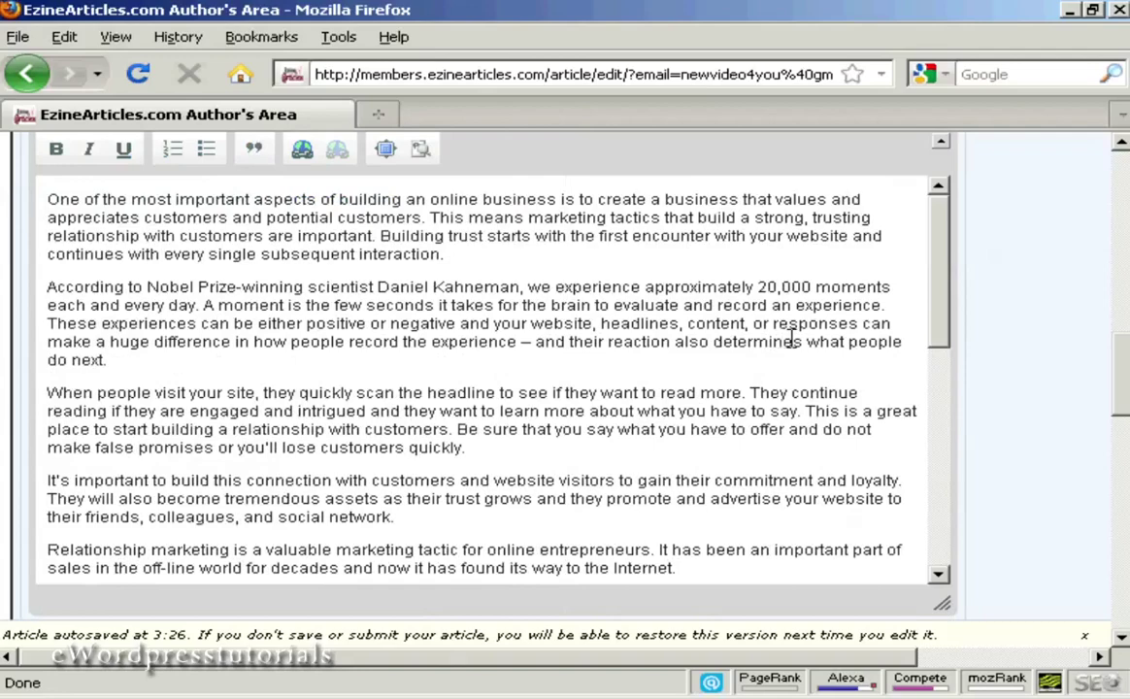
Make the words "most important" bold in the first sentence of the article body
left_click_drag(947, 299, 938, 253)
left_click_drag(132, 199, 249, 200)
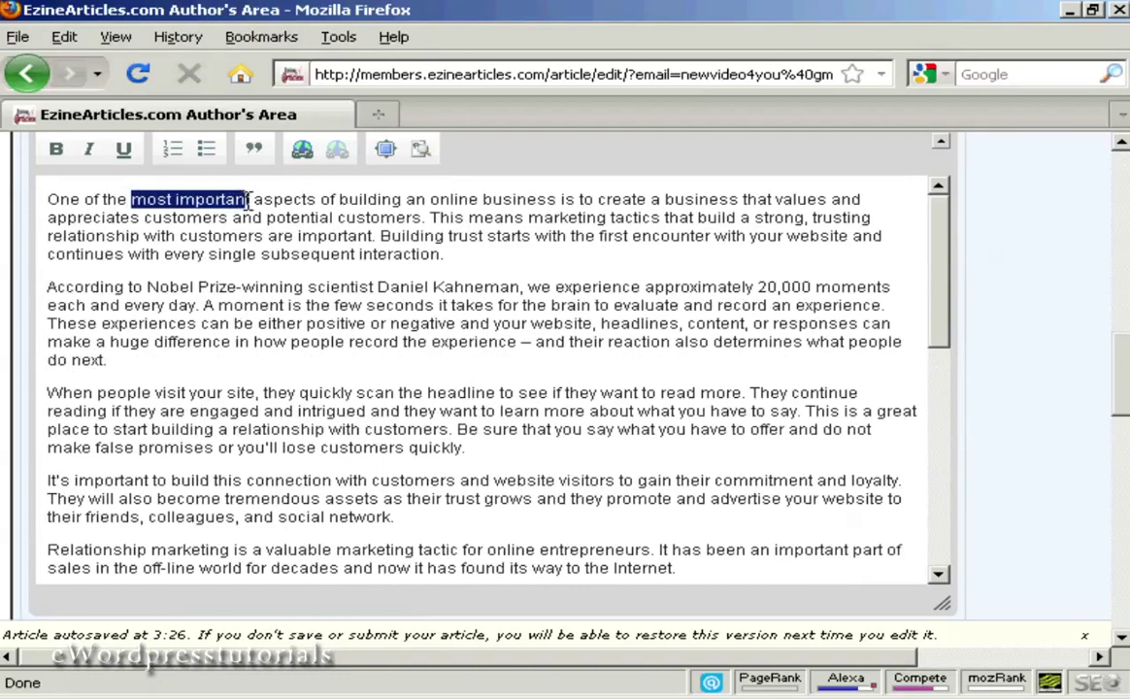
left_click(56, 150)
left_click(296, 191)
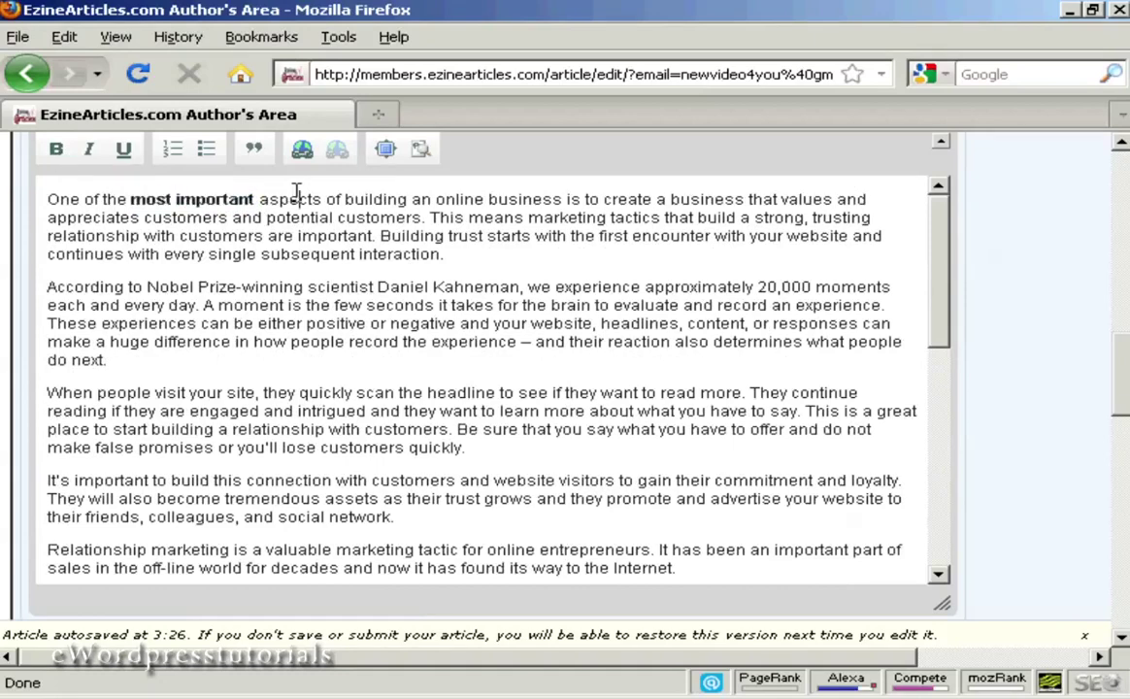
Add the suggested keywords "customer relationships", "create strong customer", "strong customer relationships" and "strong customer" to the article
left_click_drag(937, 253, 939, 563)
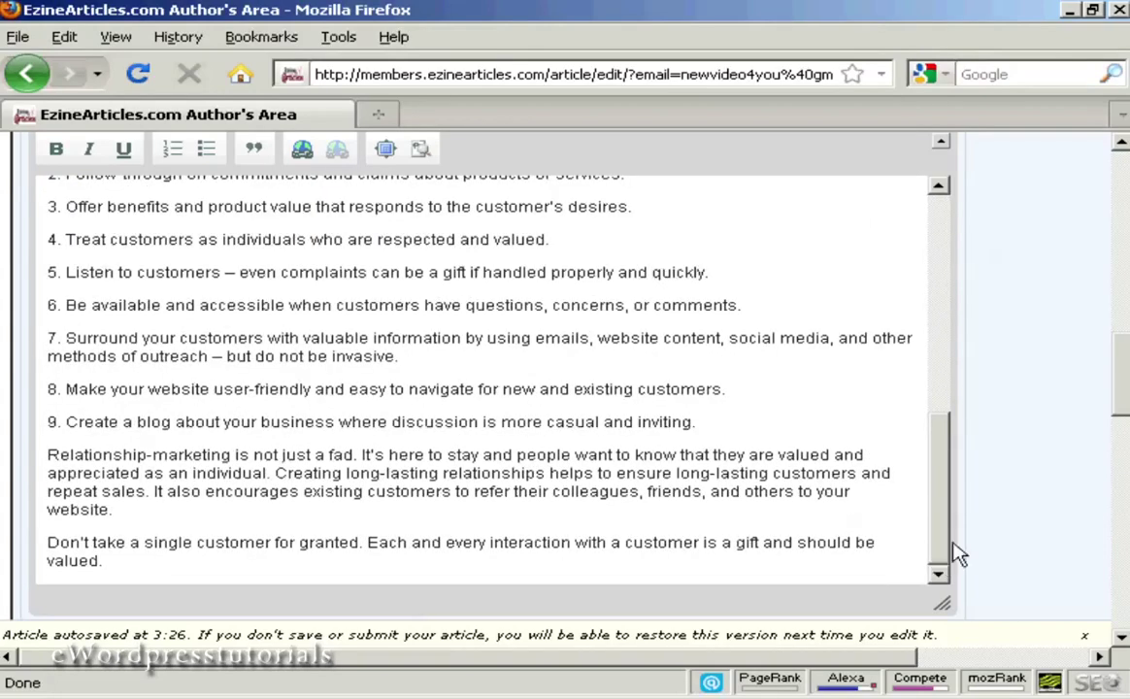
scroll(1026, 356, "down", 7)
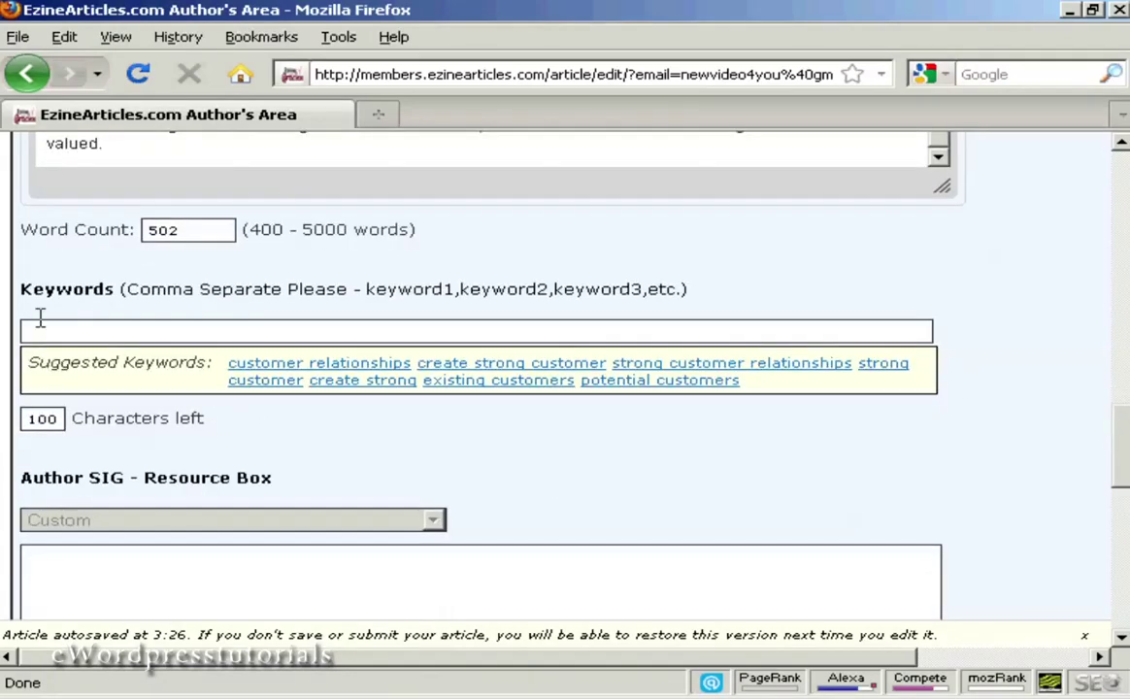
left_click(36, 331)
left_click(325, 365)
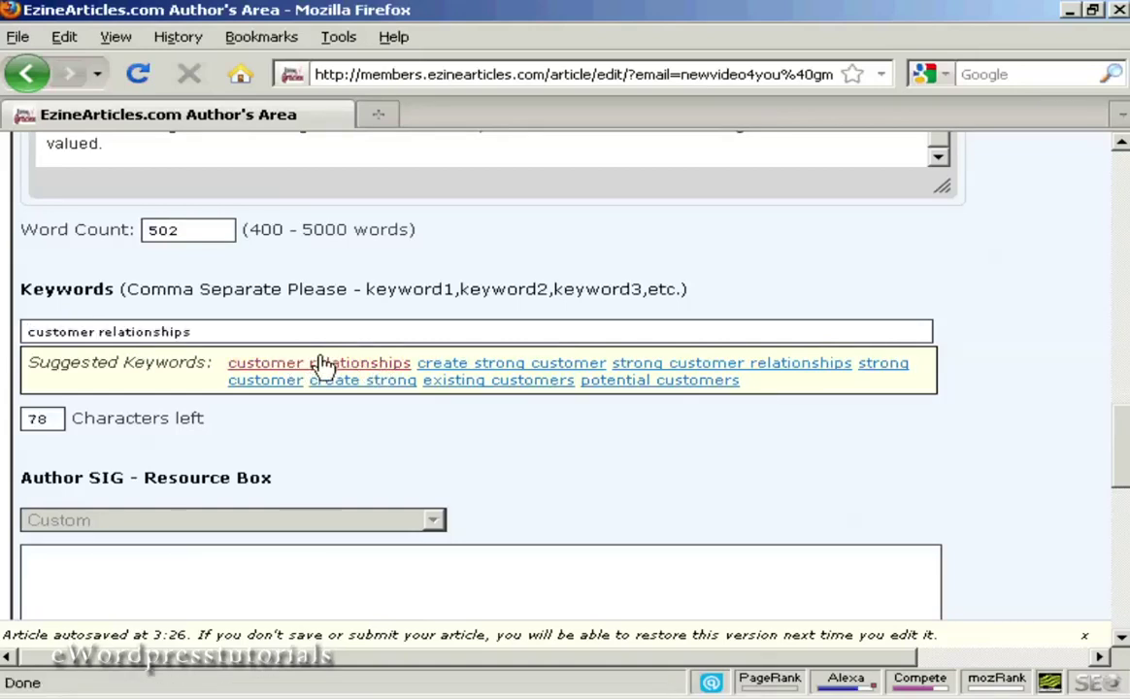
left_click(484, 369)
left_click(676, 364)
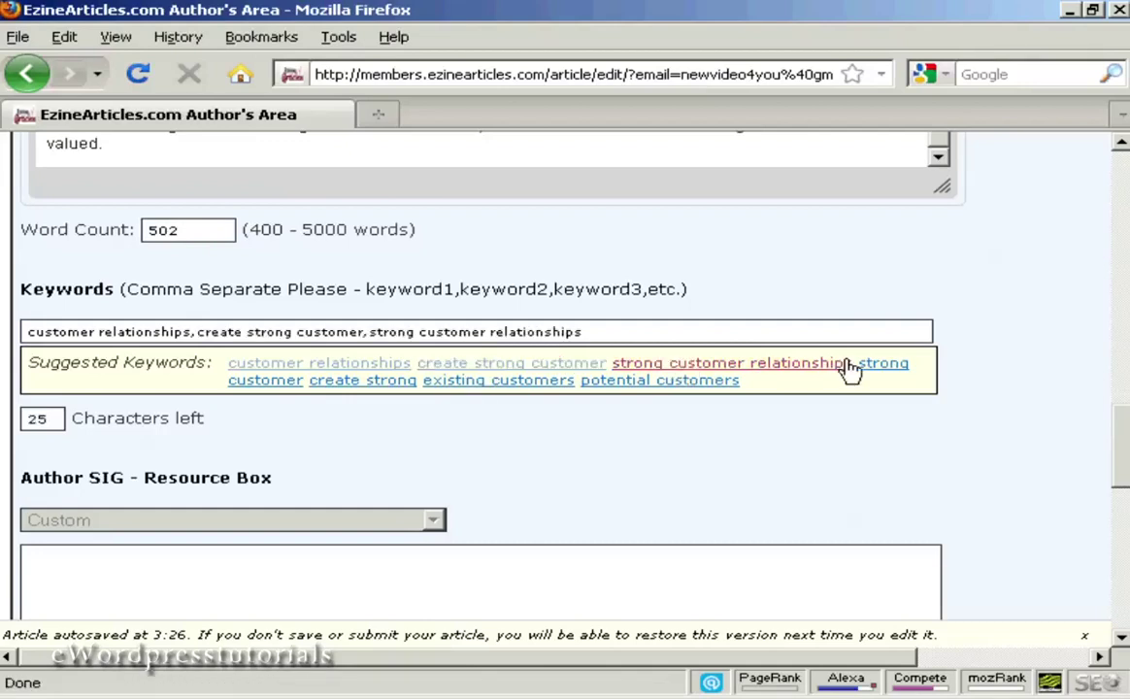
left_click(881, 370)
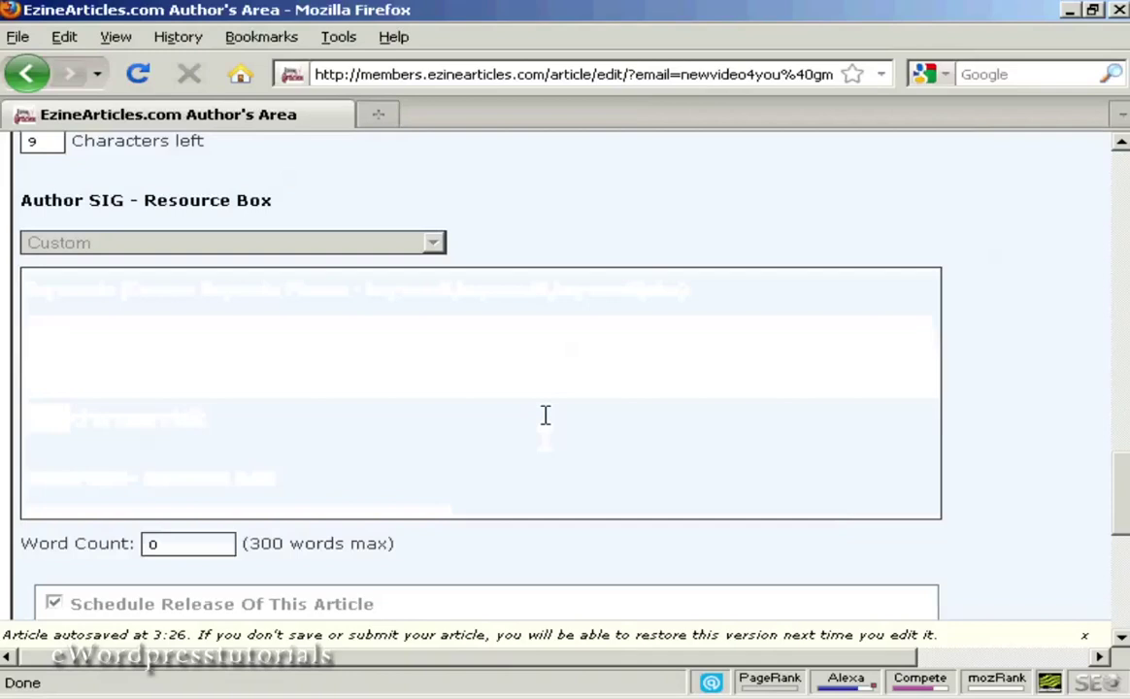
left_click(49, 295)
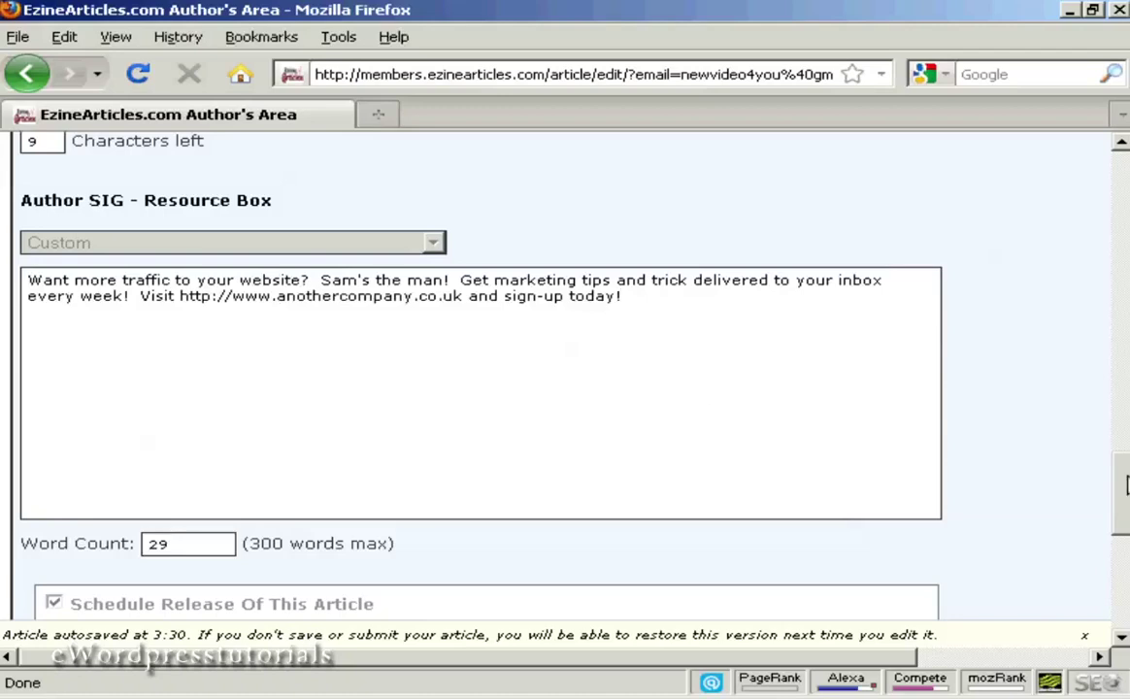
Preview the article, check it from the title to the resource box, and close the preview
left_click_drag(1124, 480, 1123, 573)
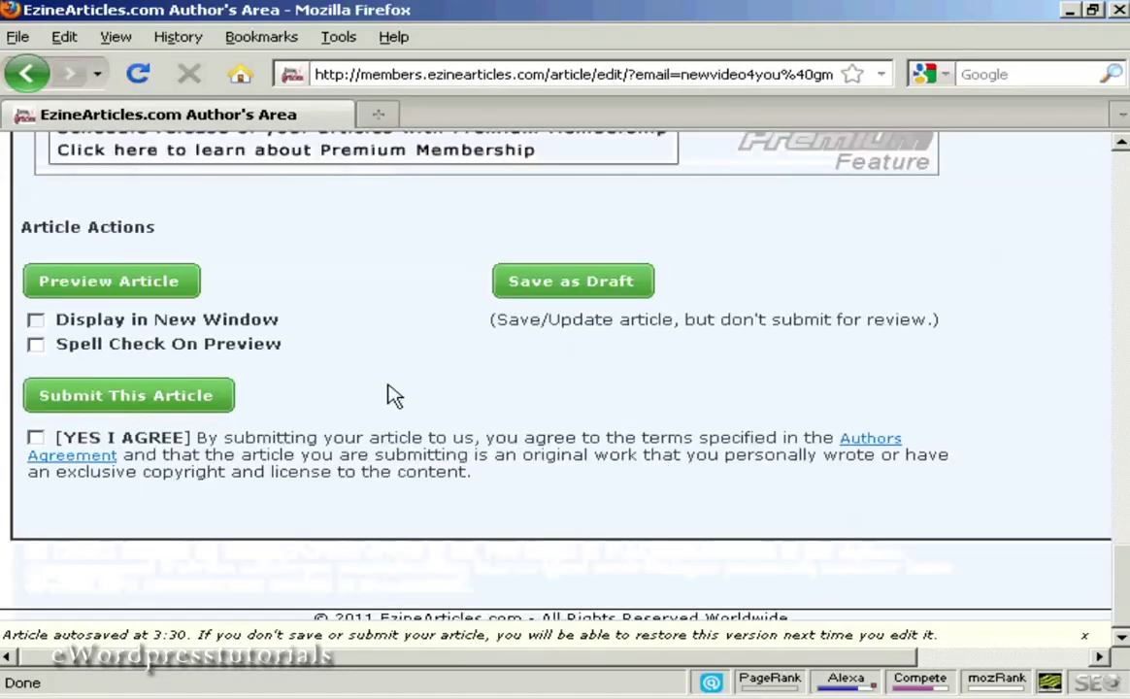
left_click(123, 291)
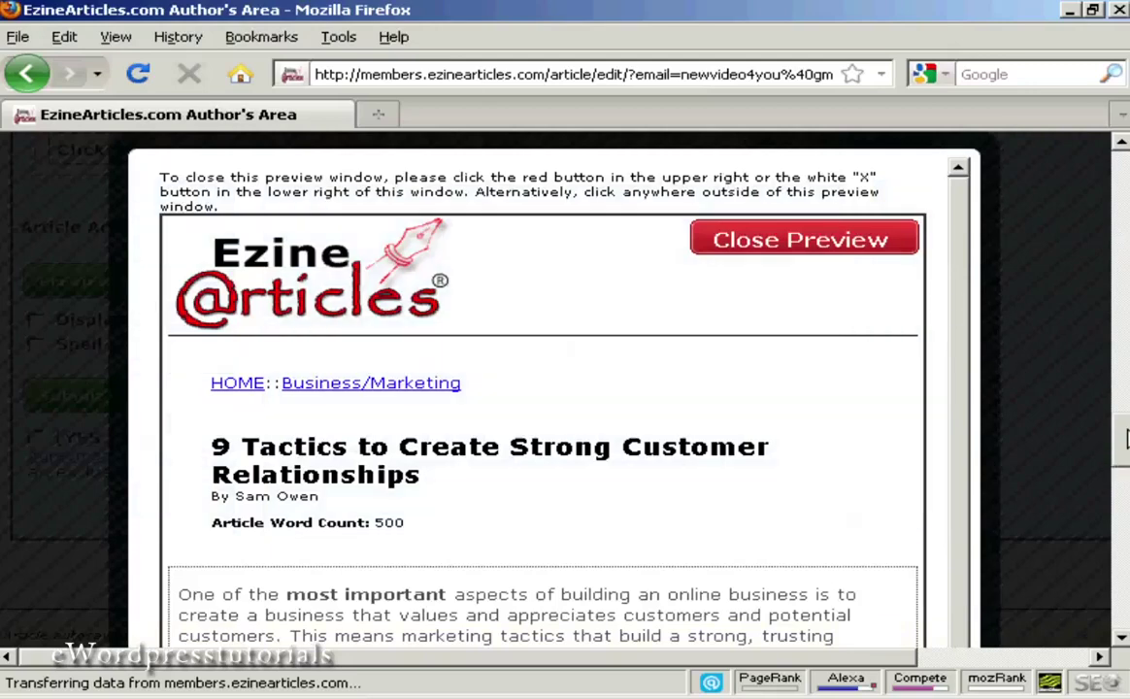
scroll(1117, 457, "down", 4)
scroll(1124, 465, "down", 1)
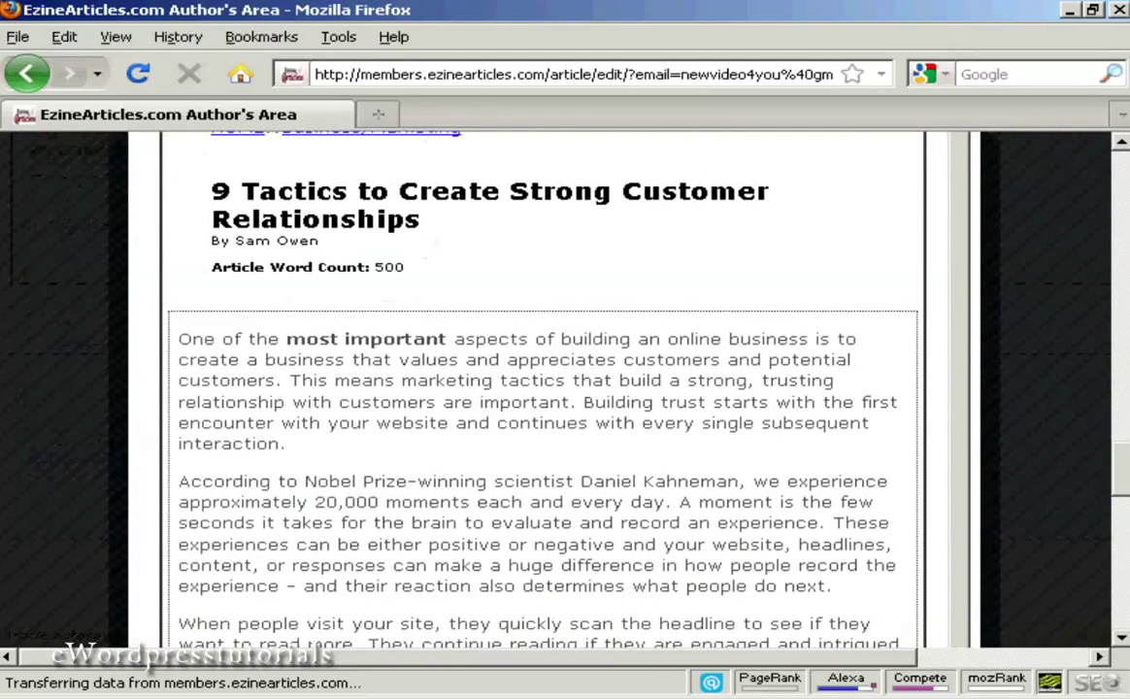
scroll(543, 389, "down", 10)
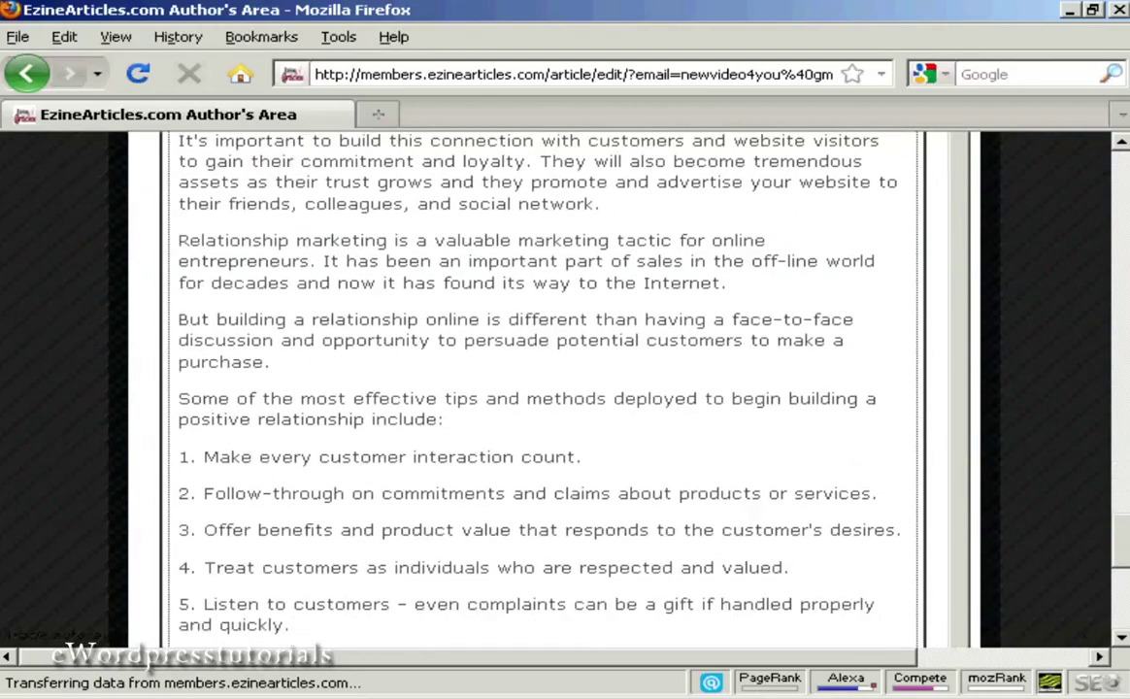
scroll(544, 388, "down", 9)
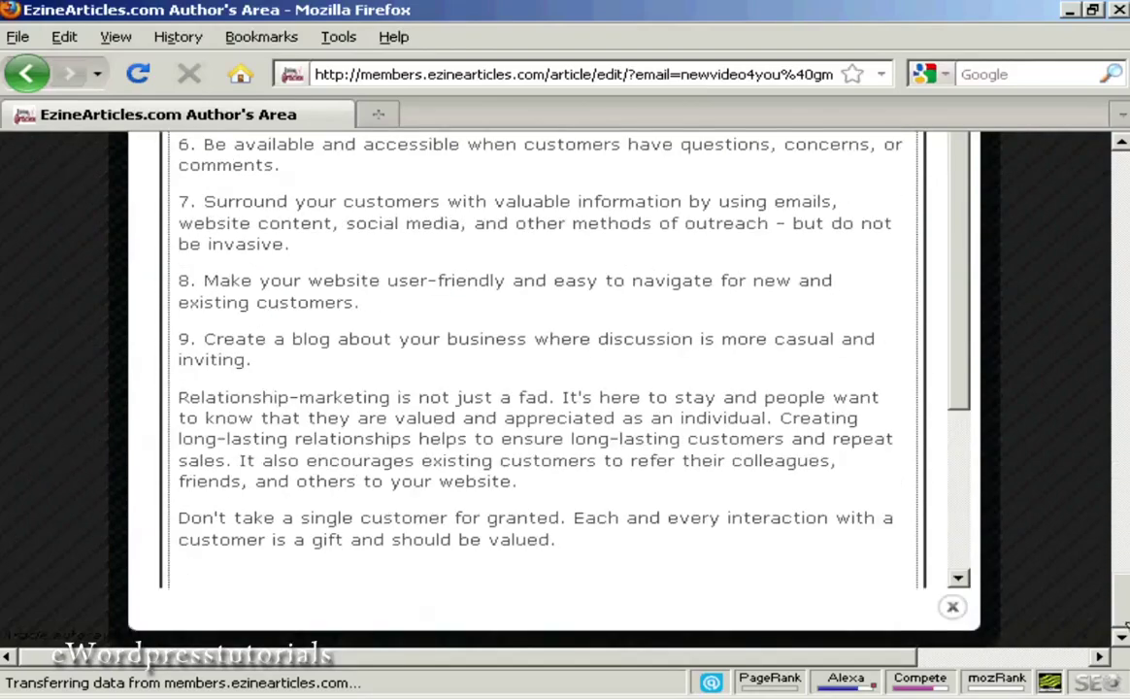
scroll(959, 459, "down", 3)
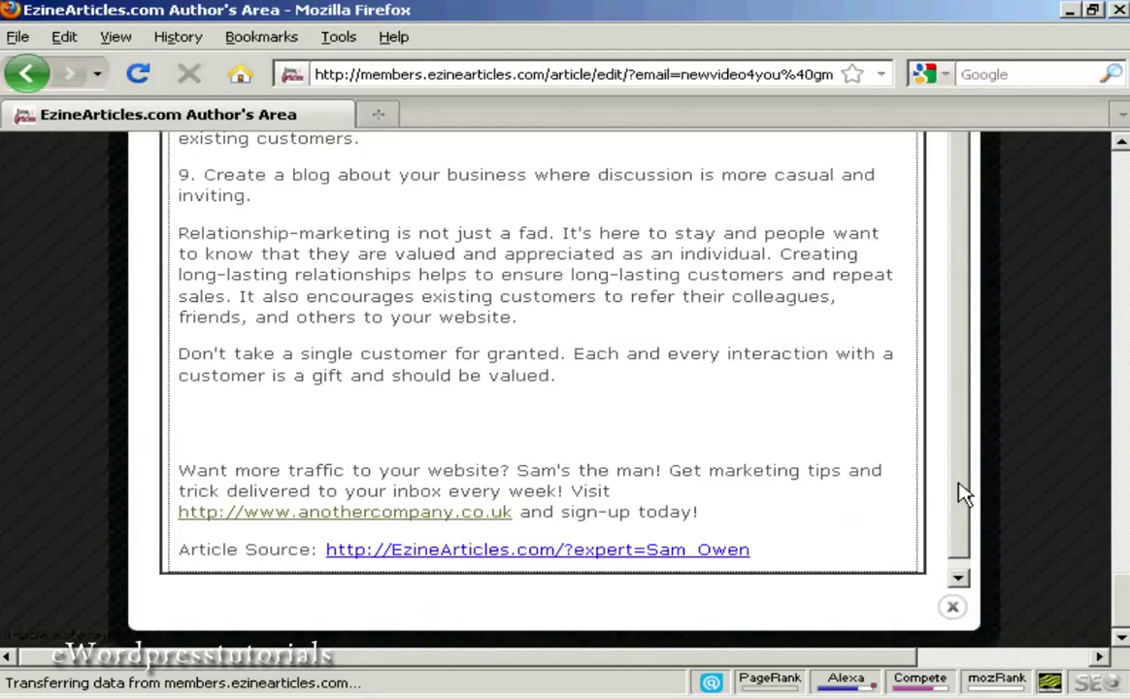
scroll(964, 505, "down", 1)
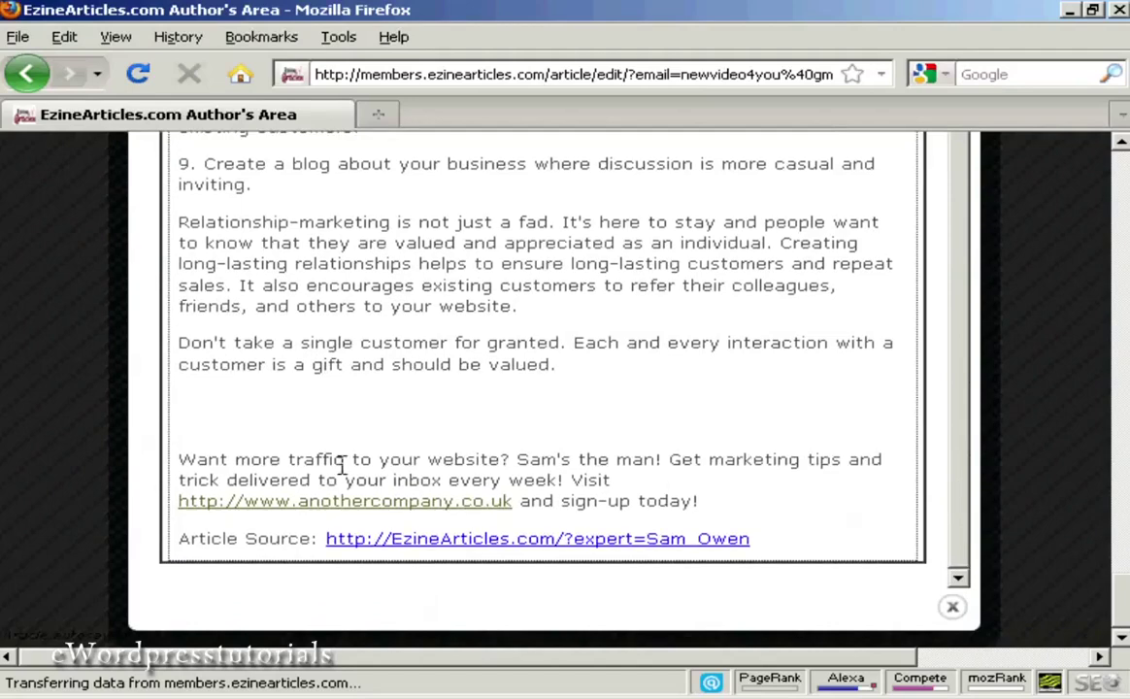
left_click(953, 608)
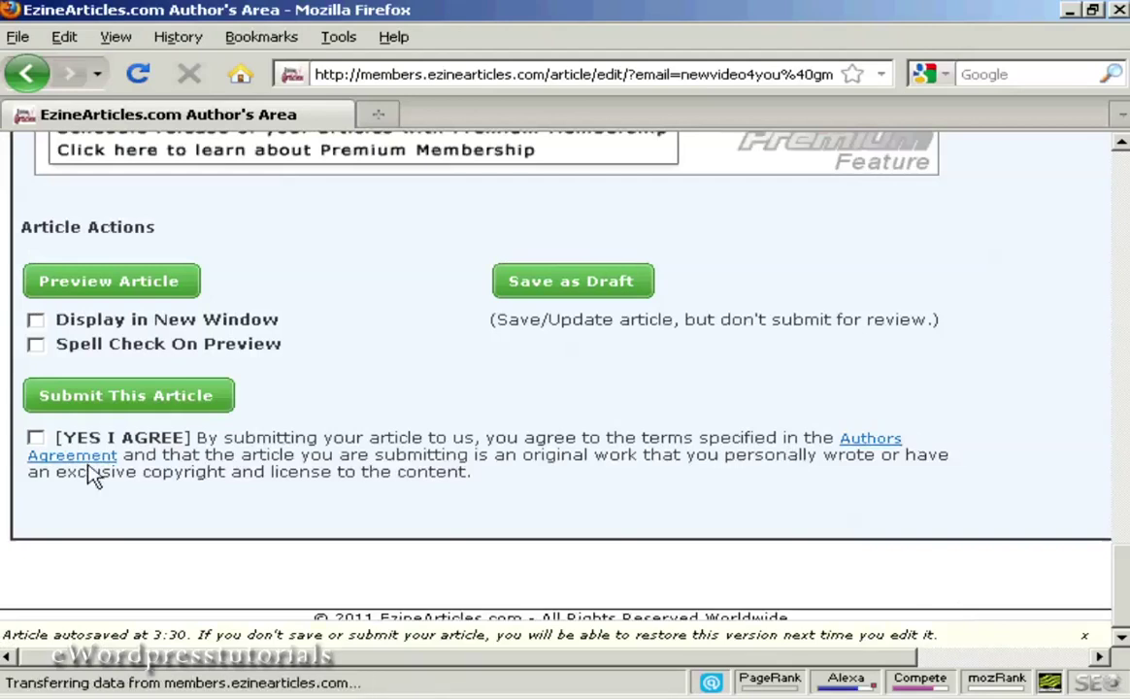
Agree to the Authors Agreement terms for the article submission
left_click(35, 438)
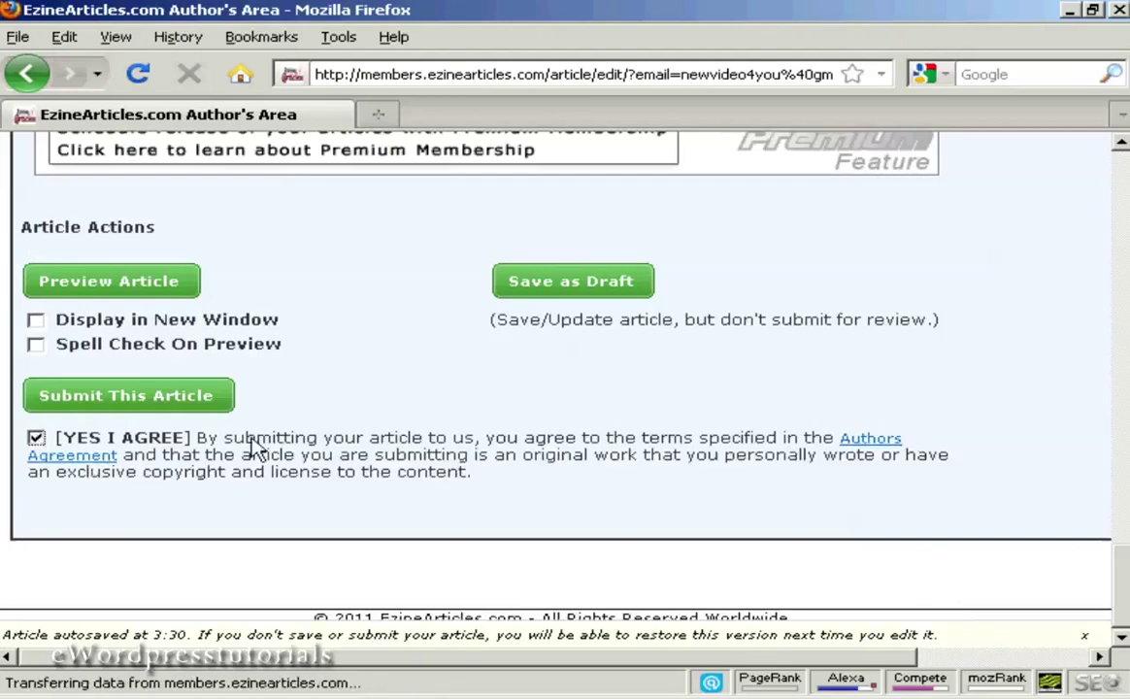